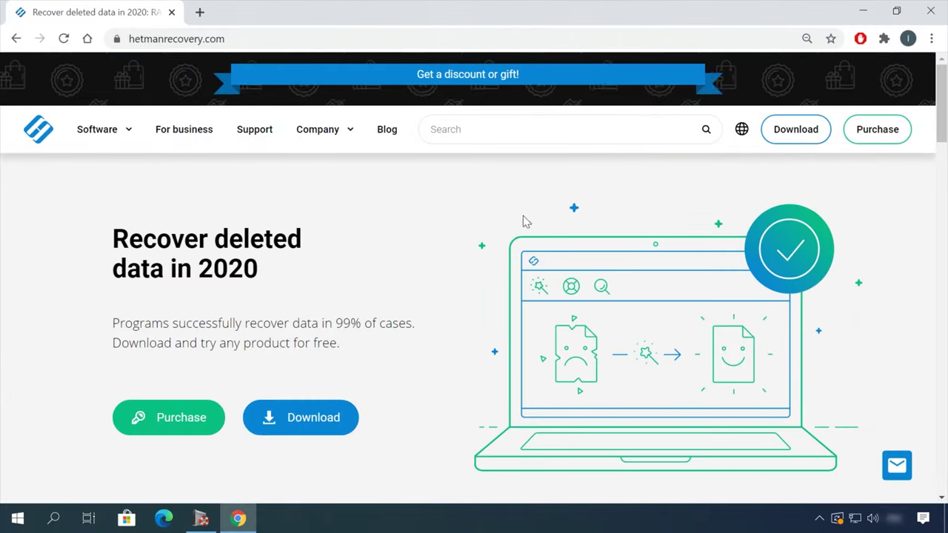
Open the Partition Recovery download page from the site's All products list
scroll(518, 219, down, 5)
scroll(487, 226, down, 10)
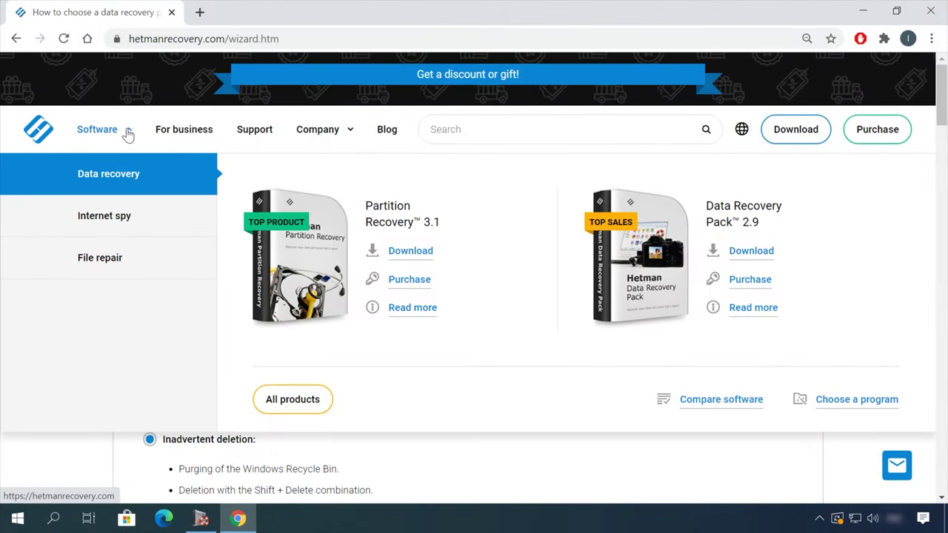
click(277, 392)
scroll(374, 369, down, 9)
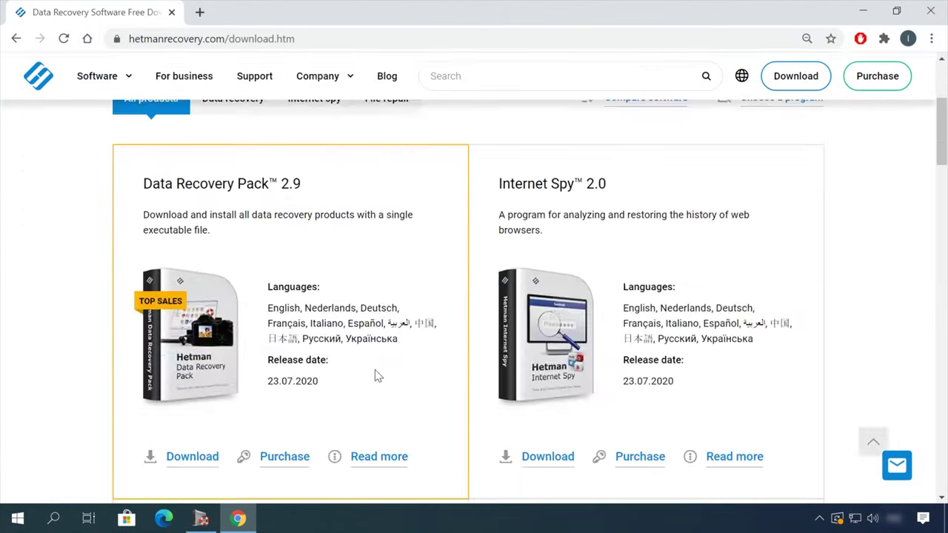
click(191, 443)
Download the Partition Recovery 3.1 installer and choose a fast scan of USB (E:)
scroll(556, 402, down, 1)
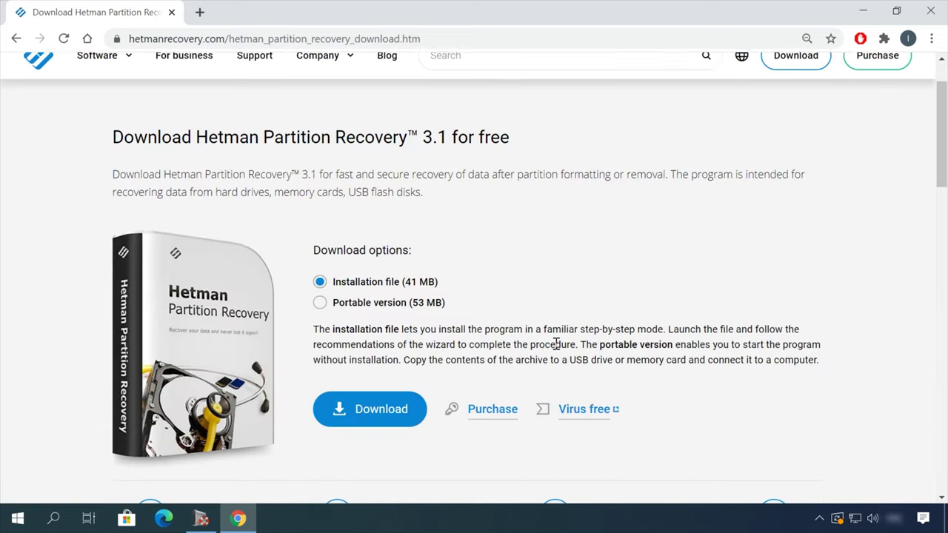
click(377, 416)
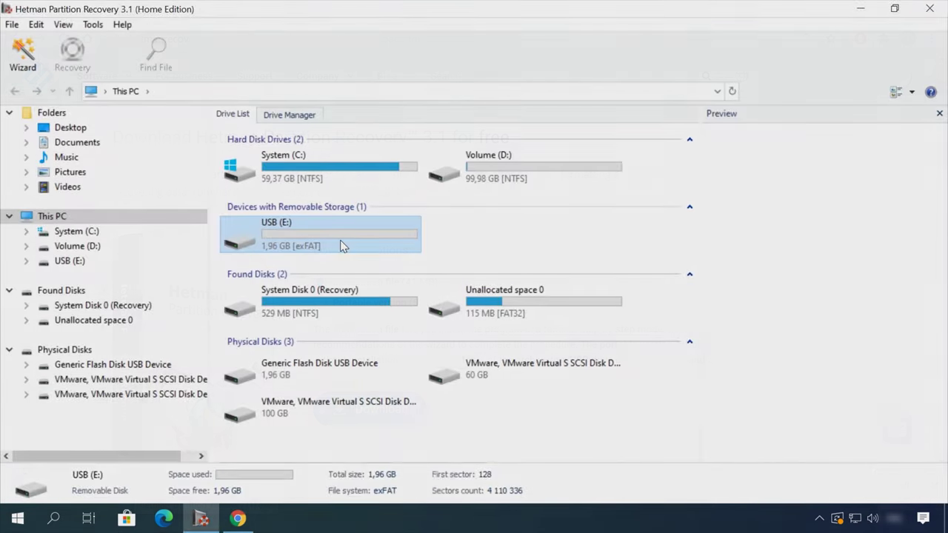
click(71, 262)
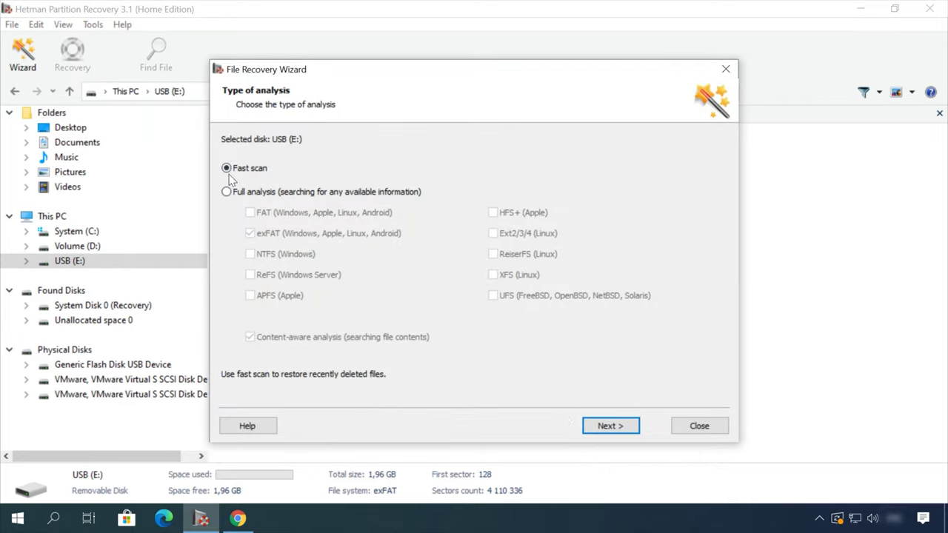
Run the fast scan, open the deleted Doc folder and preview the OneDrive article
click(608, 425)
click(609, 425)
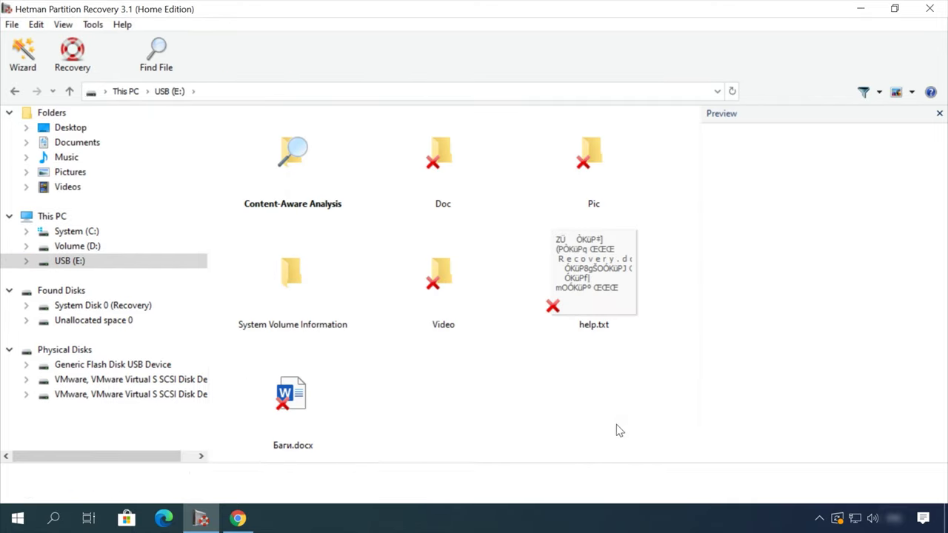
double_click(439, 152)
click(440, 159)
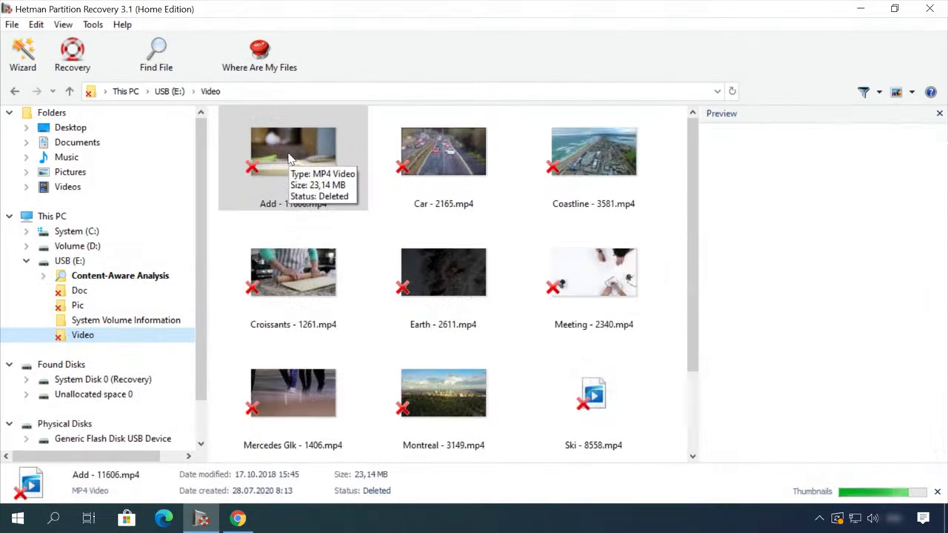
Preview the Earth - 2611.mp4 video and choose Recovery for it
click(402, 280)
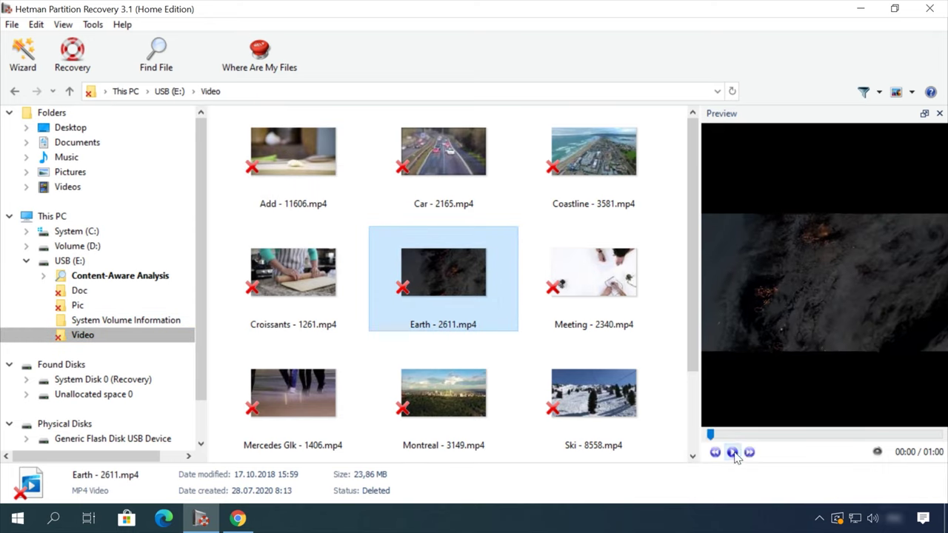
drag(768, 441, 814, 439)
right_click(459, 268)
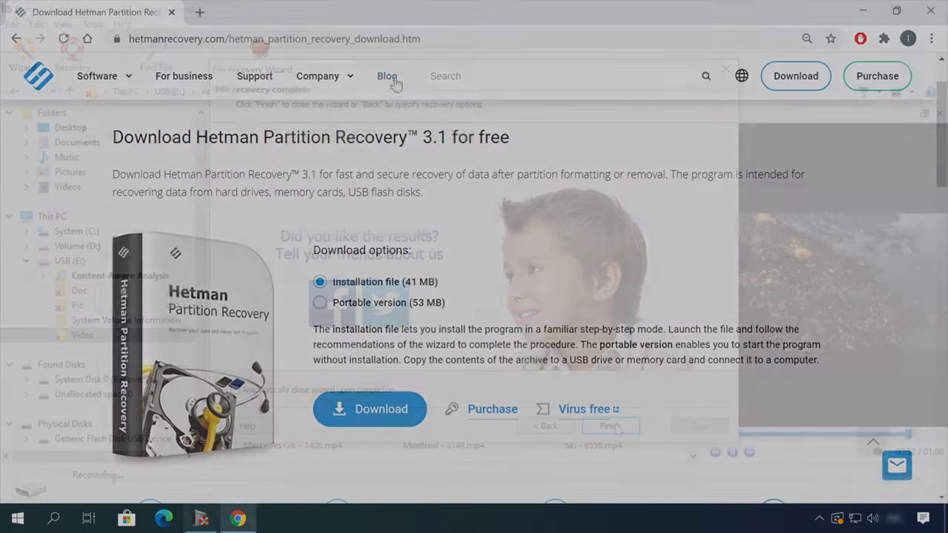
Open the blog article 'How to remove files safely from an HDD or SSD' and read it
click(394, 79)
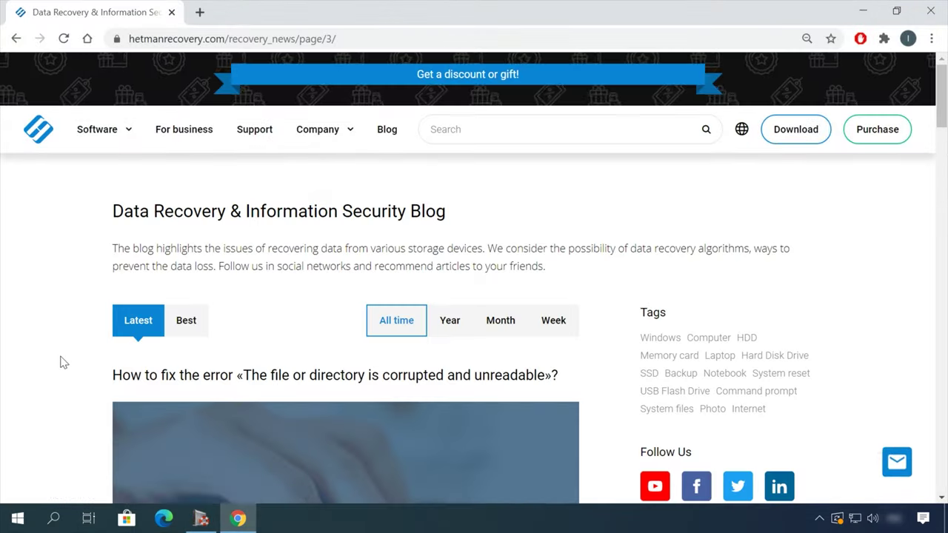
scroll(66, 358, down, 10)
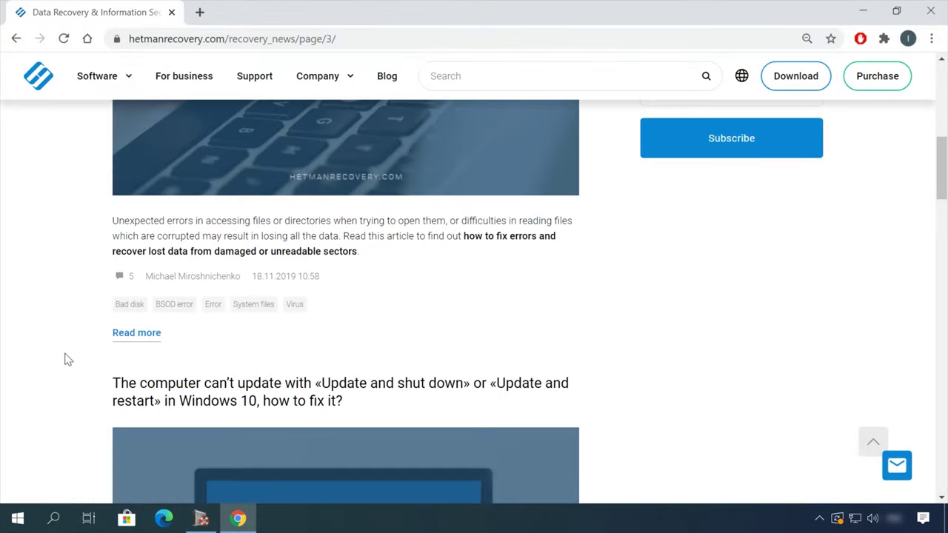
scroll(68, 357, down, 7)
click(430, 116)
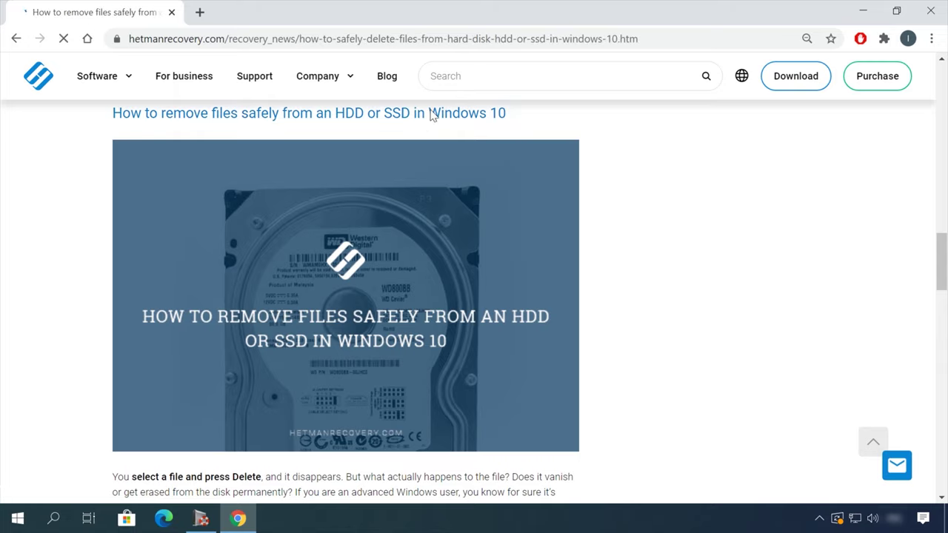
scroll(581, 287, down, 15)
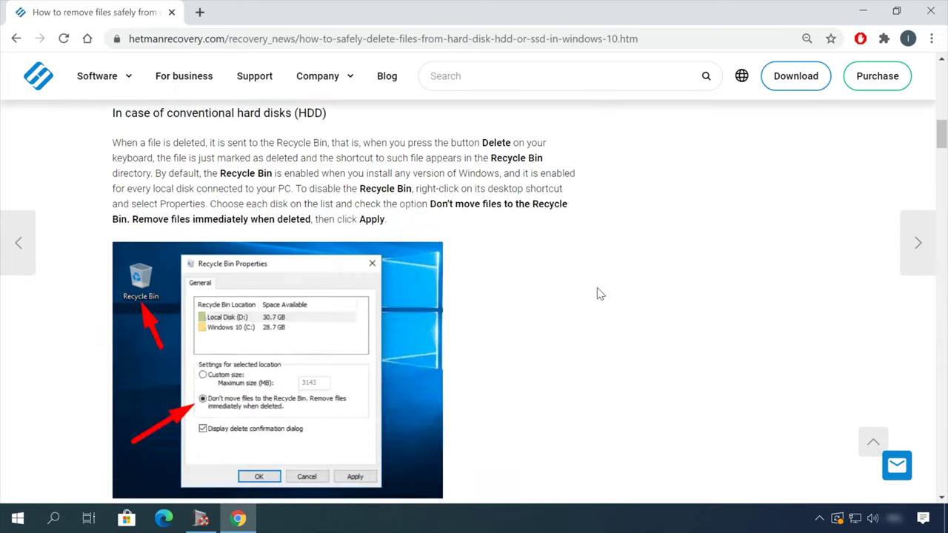
scroll(599, 294, down, 15)
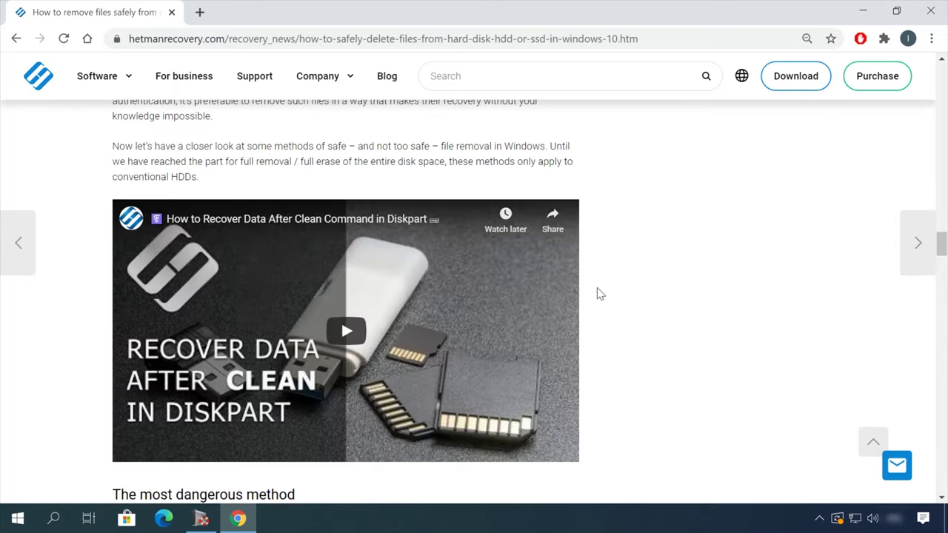
Open the leave-a-message widget and type 'Hi' as the message
click(897, 465)
click(793, 368)
text(Hi)
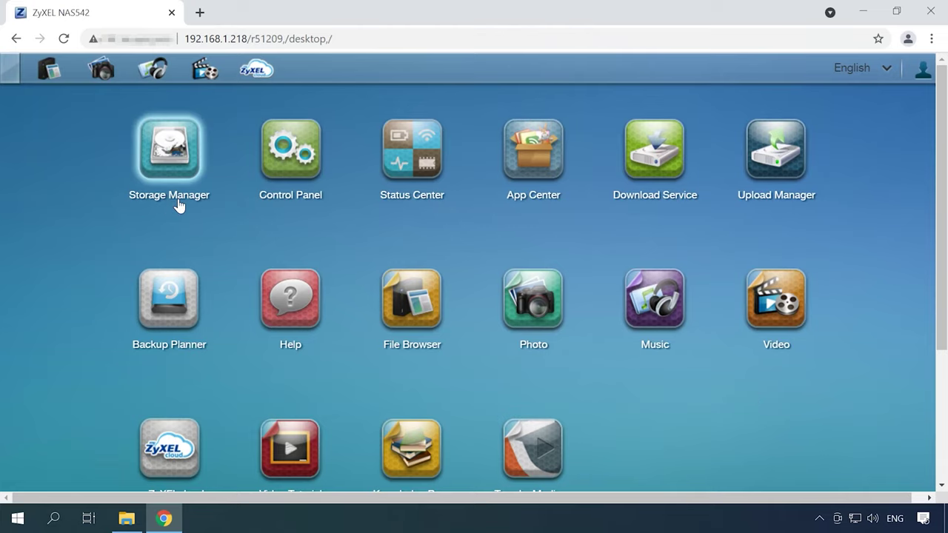
Show the volume list under Storage Manager's Internal Storage
click(178, 203)
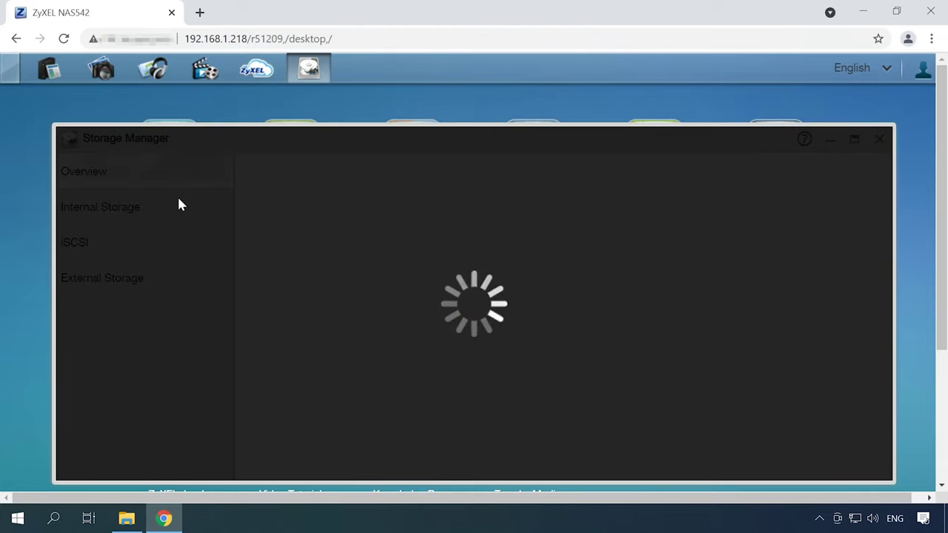
click(178, 205)
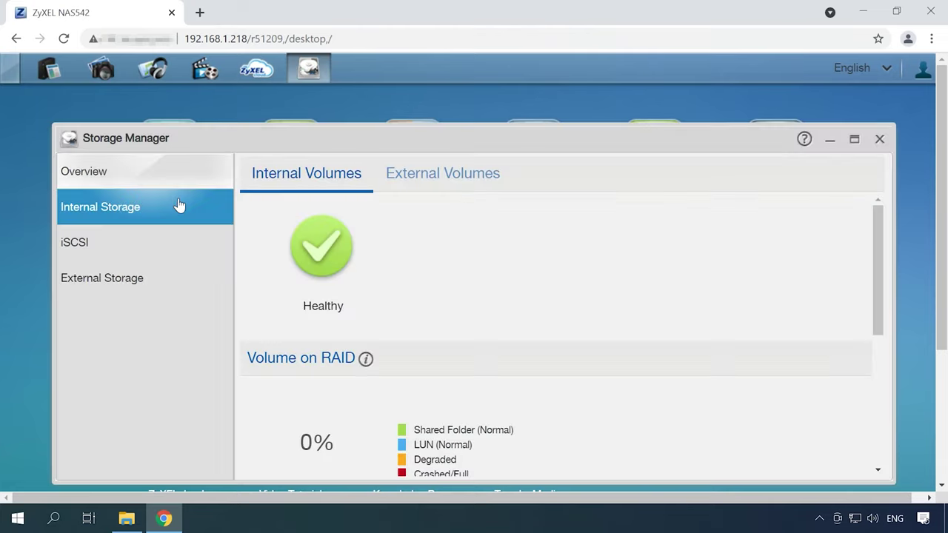
click(120, 220)
click(115, 238)
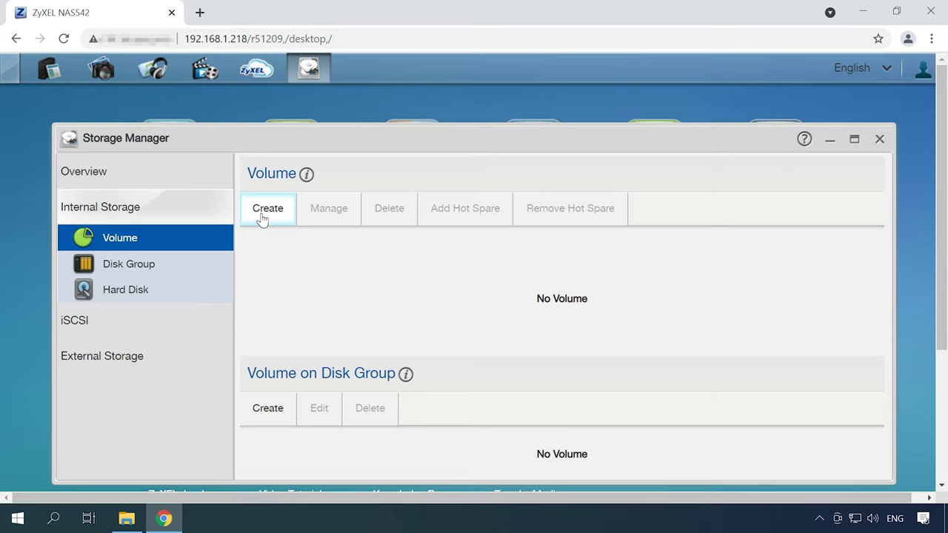
Start a new volume using all four disks with RAID 5 as the type
click(263, 215)
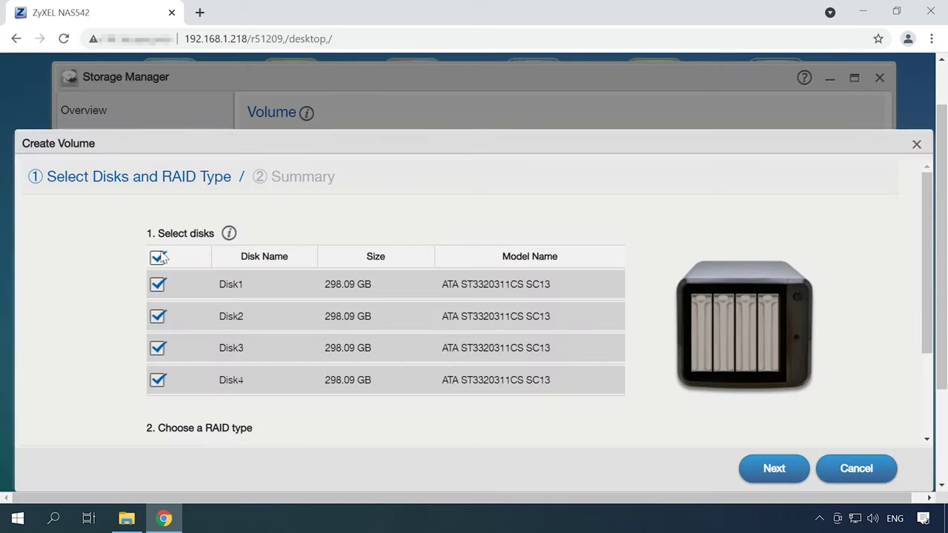
click(160, 256)
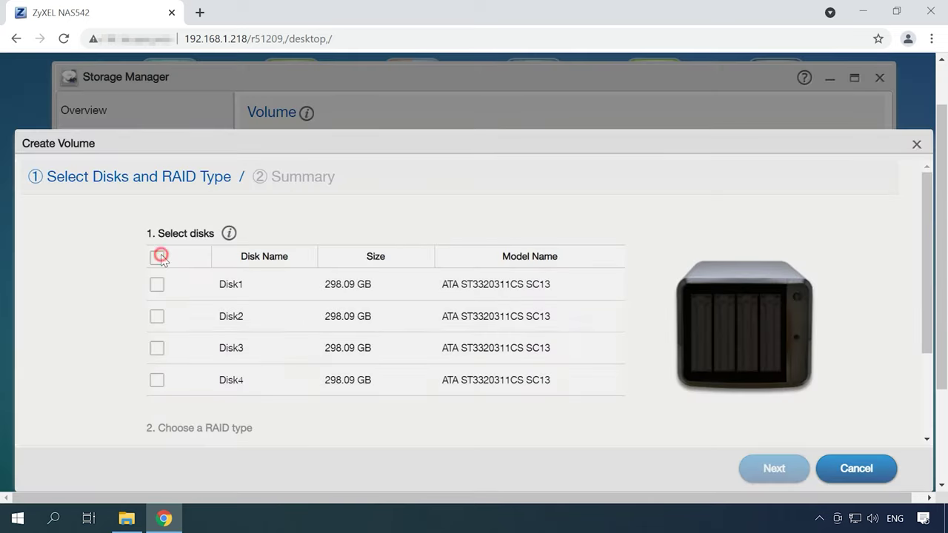
click(160, 256)
scroll(161, 284, down, 2)
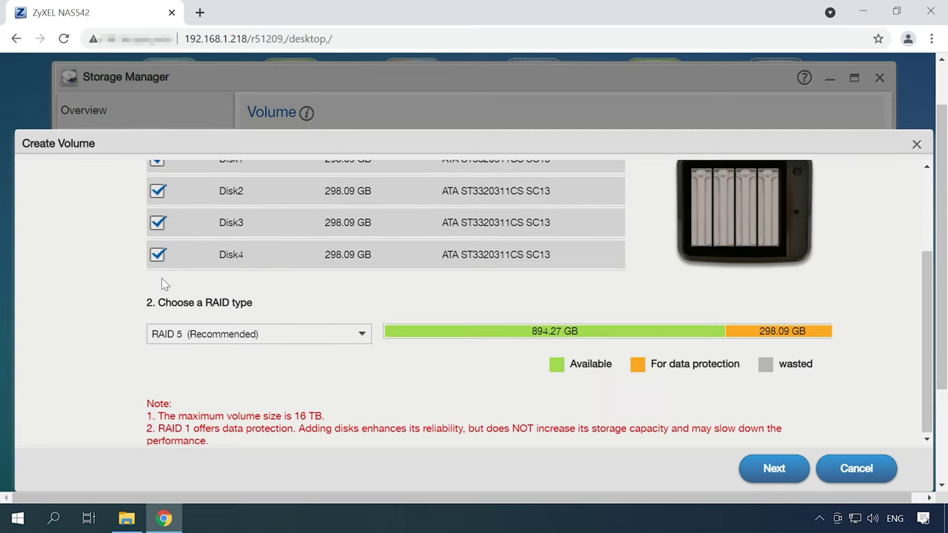
click(361, 337)
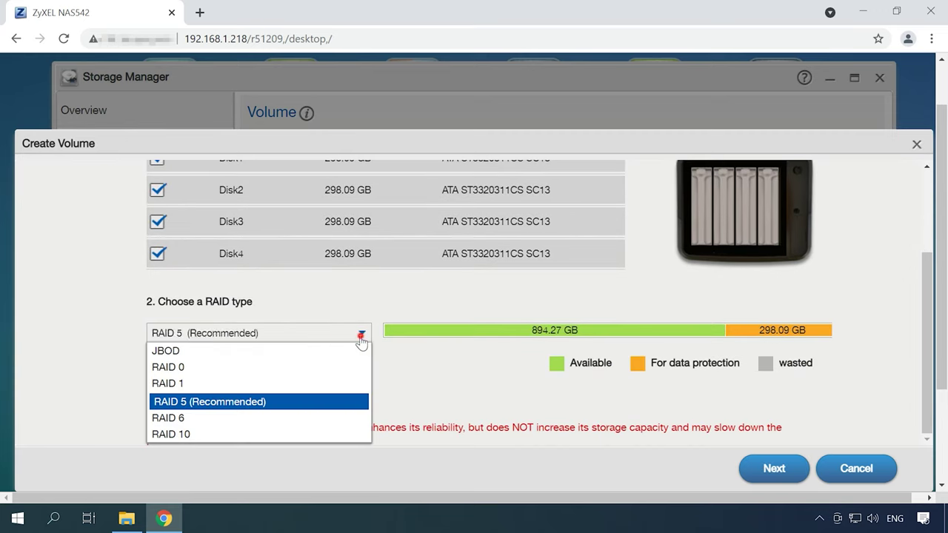
click(361, 336)
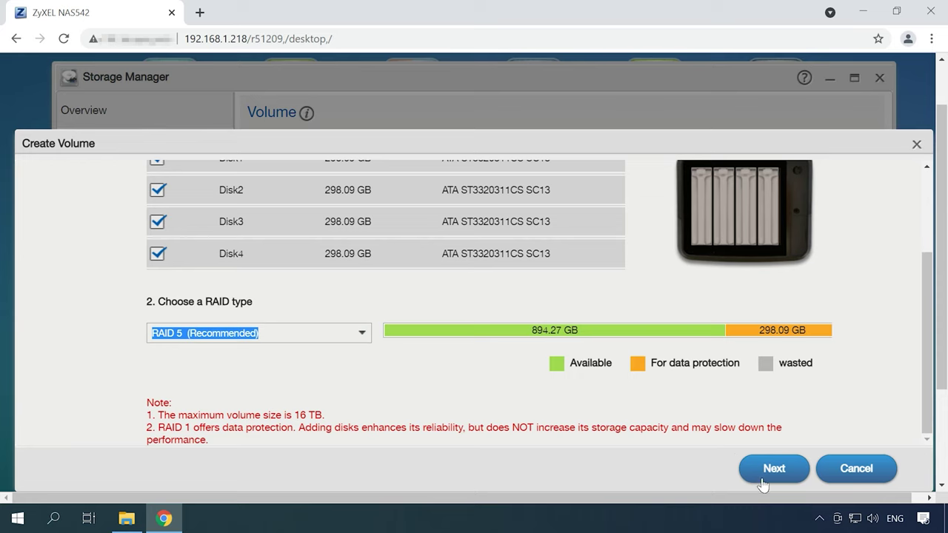
Accept erasing the disks, create the RAID 5 volume, and select Volume1
click(787, 480)
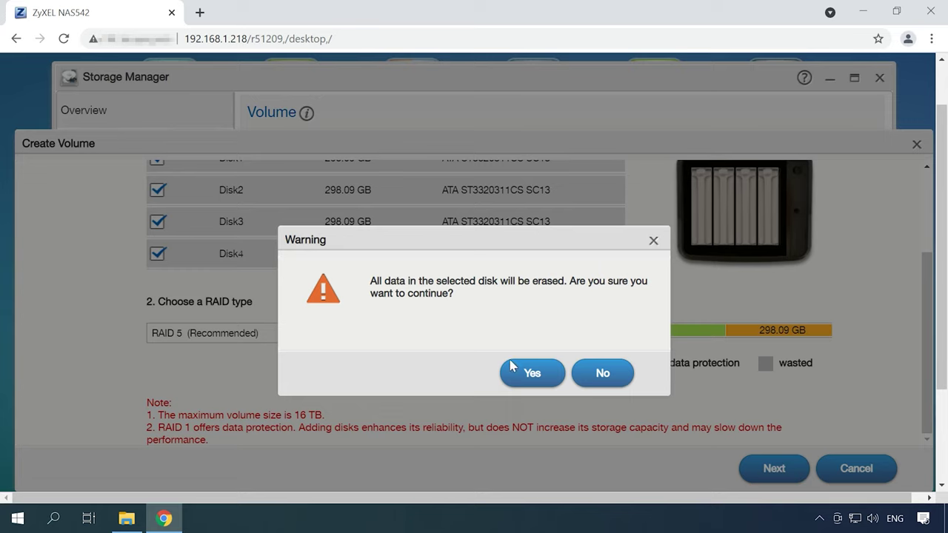
click(534, 376)
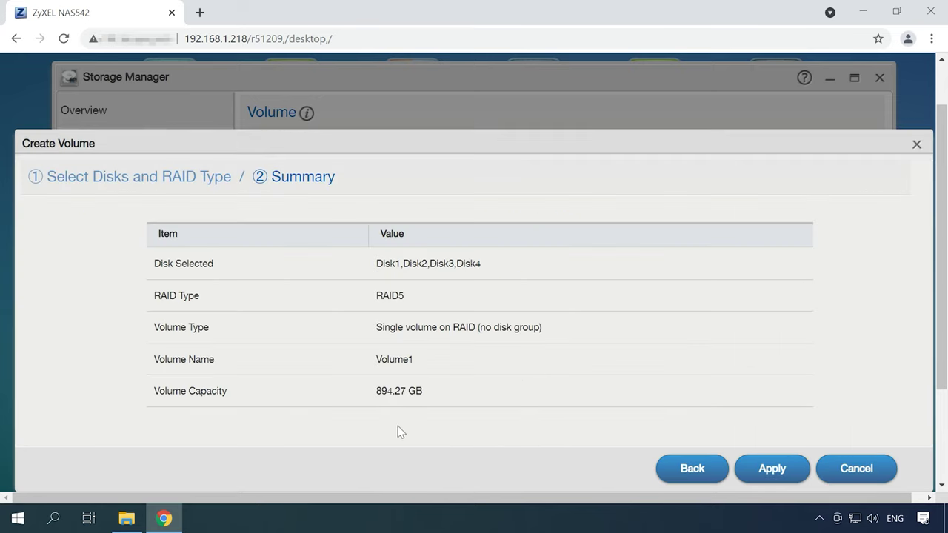
click(781, 481)
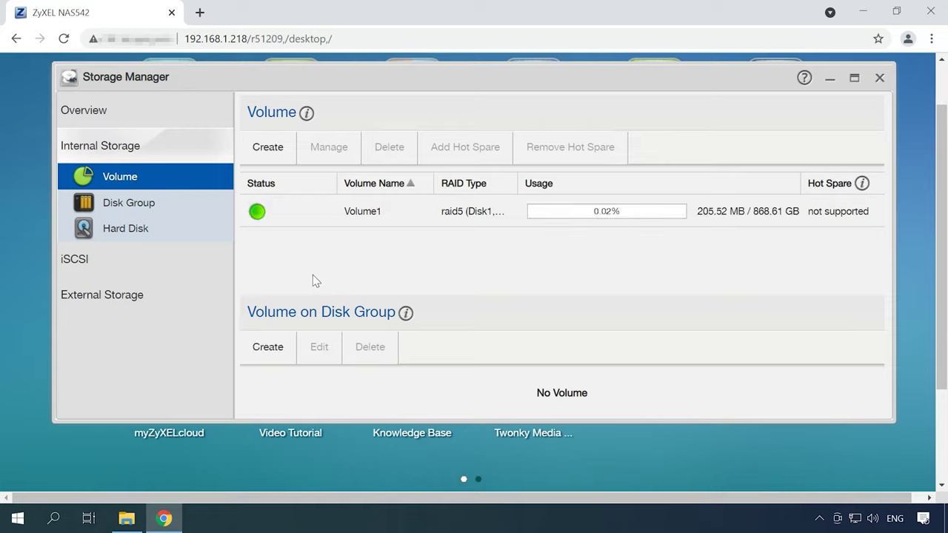
click(285, 212)
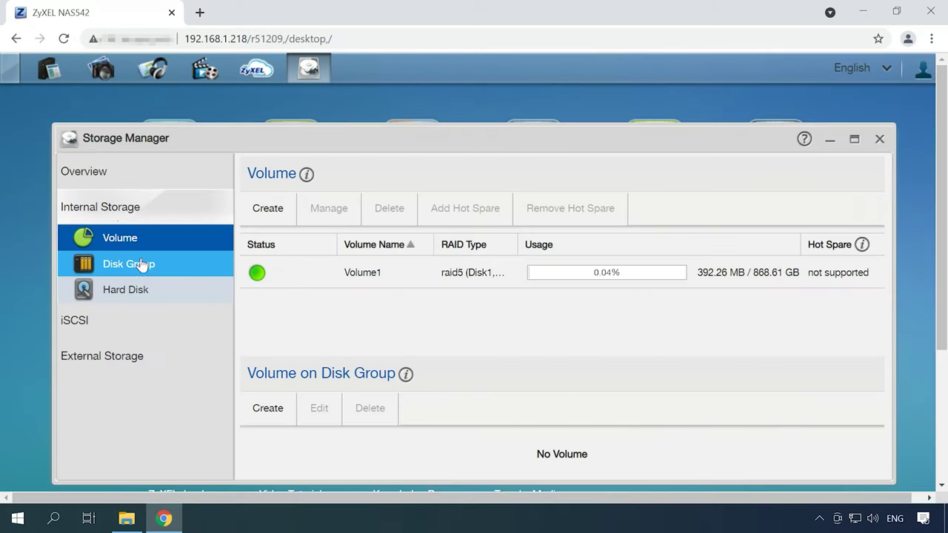
Select Volume1 and delete it, confirming with DELETE
click(361, 276)
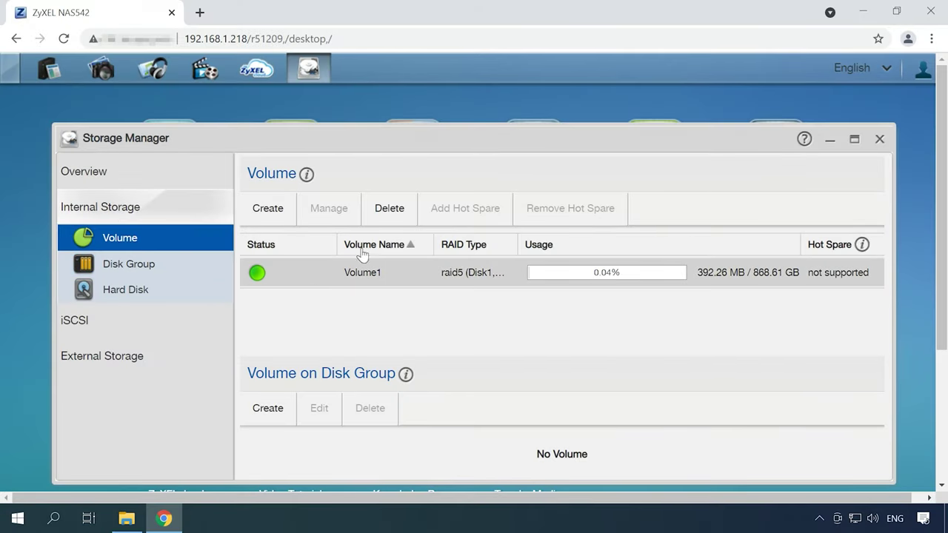
click(397, 218)
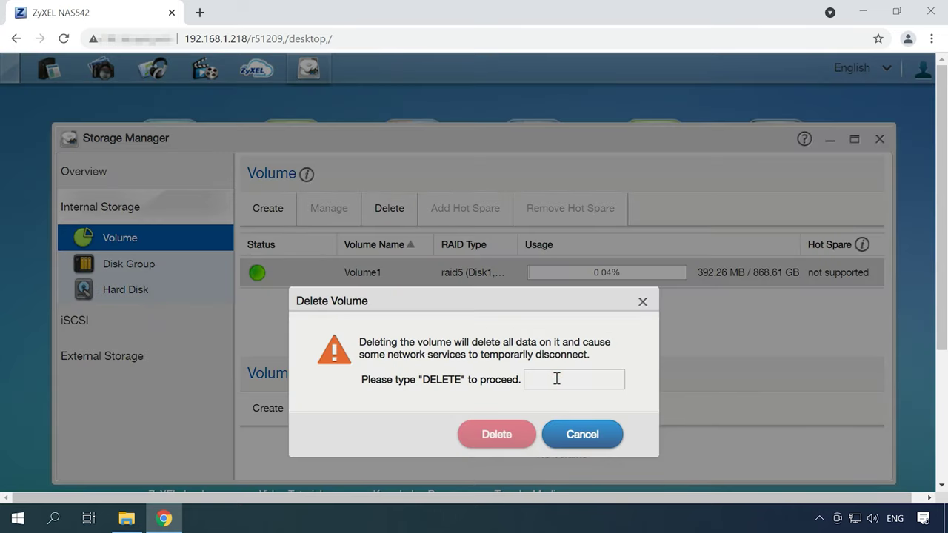
text(DELETE)
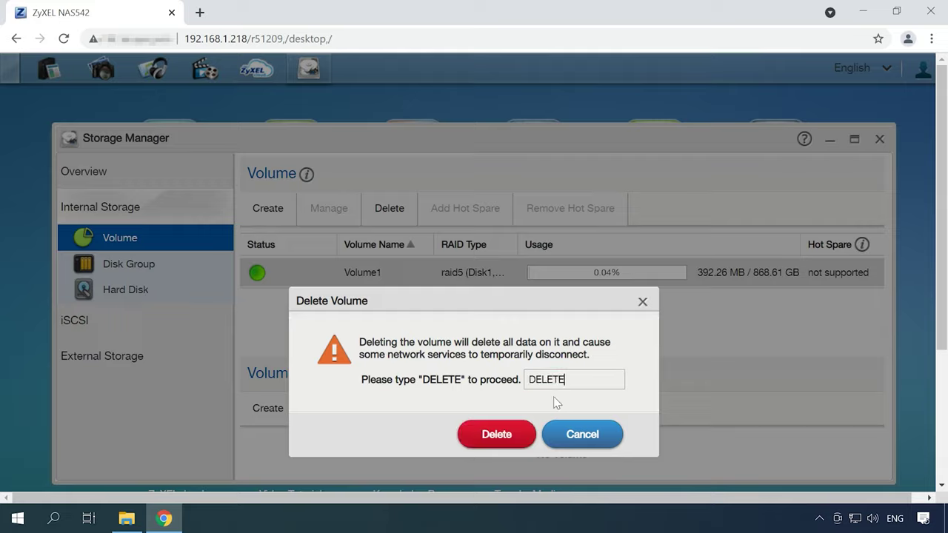
click(490, 436)
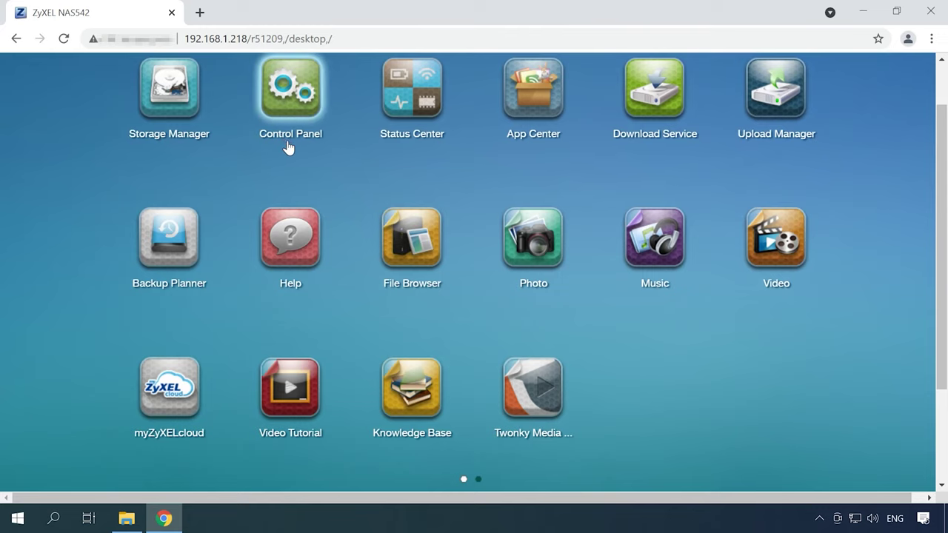
Add a new Multimedia shared folder on Volume1 with its recycle bin turned on
click(289, 144)
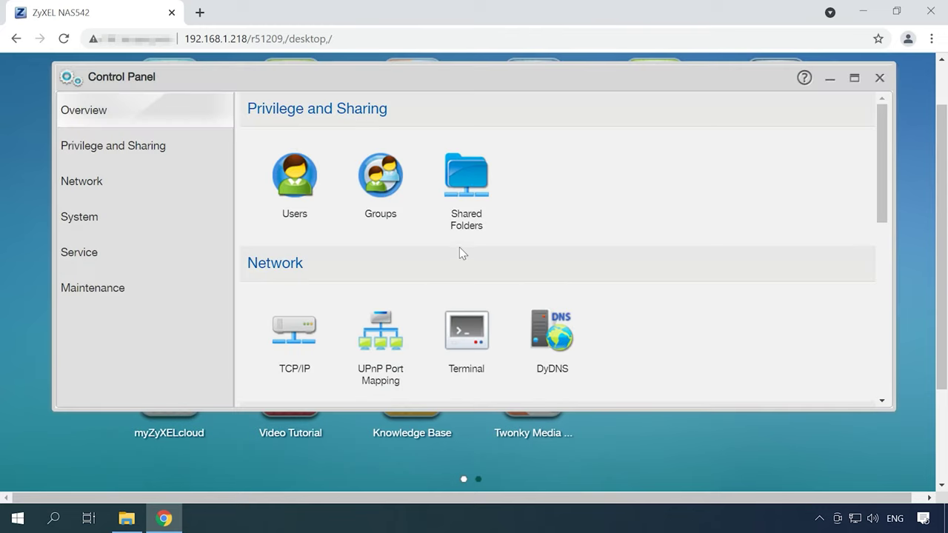
click(469, 231)
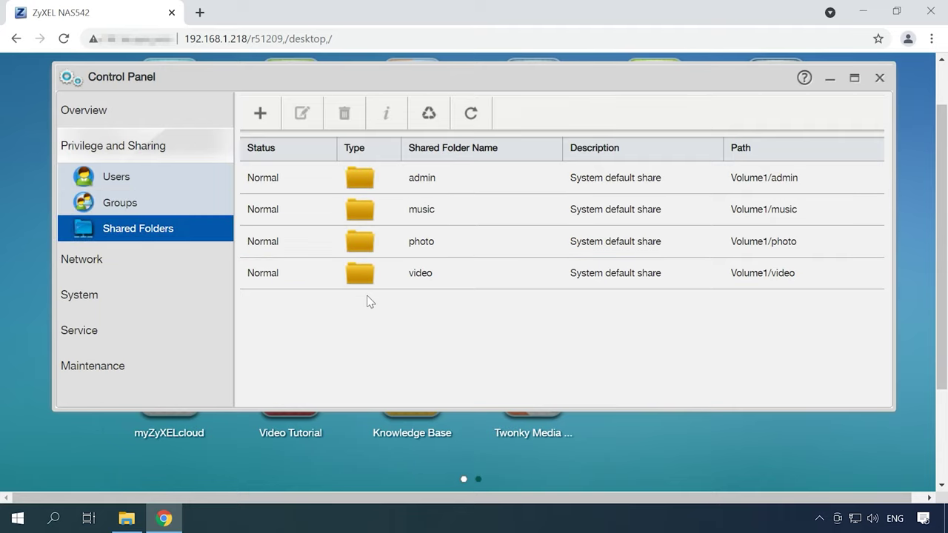
click(262, 119)
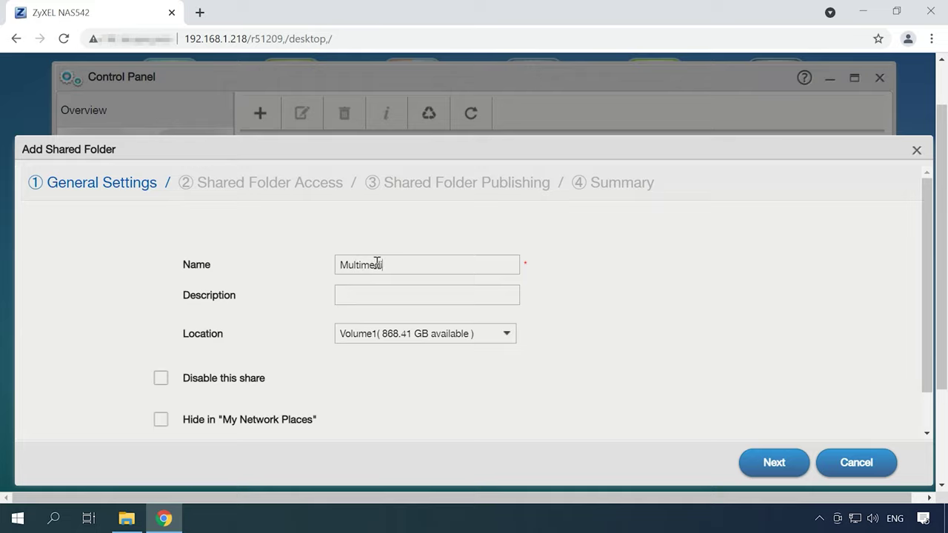
click(355, 295)
click(504, 333)
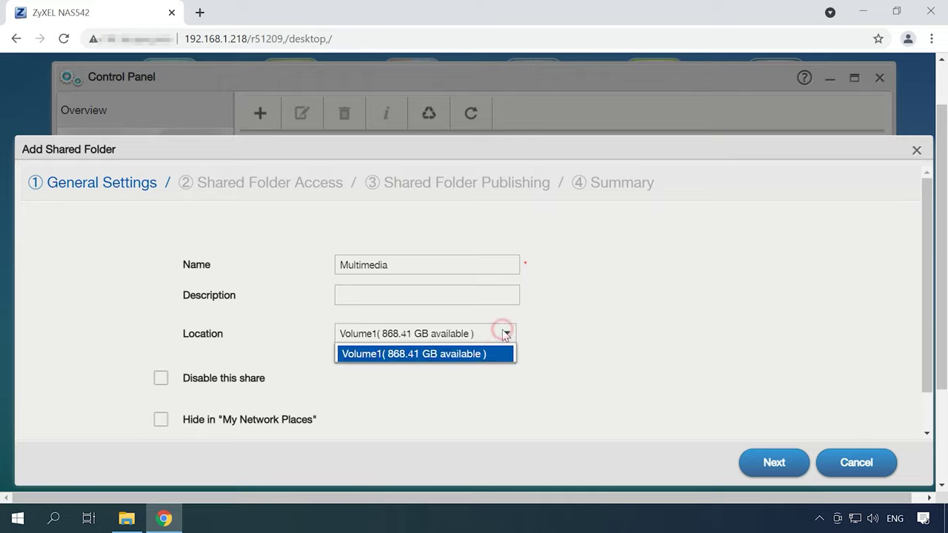
click(504, 335)
scroll(455, 369, down, 1)
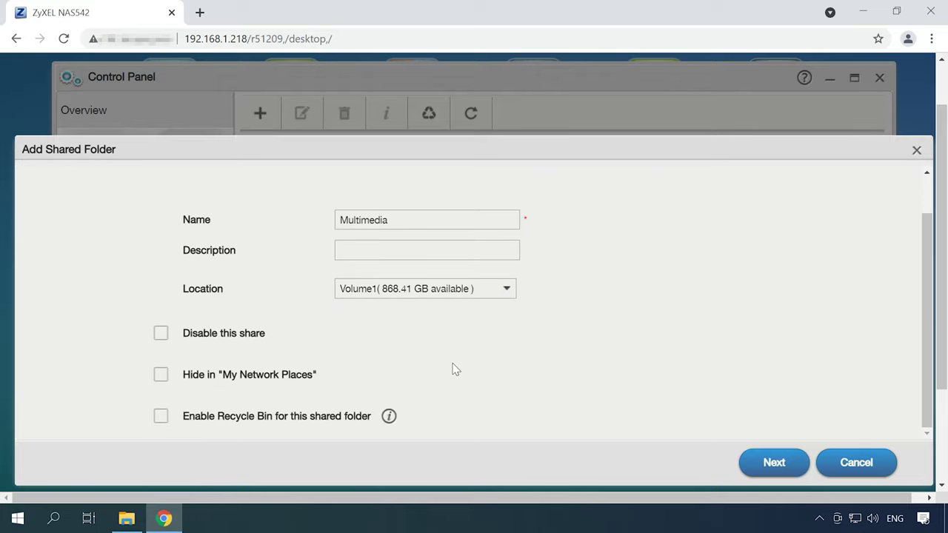
click(160, 416)
Give every user Read/Write access, skip publishing, and apply the share
click(772, 474)
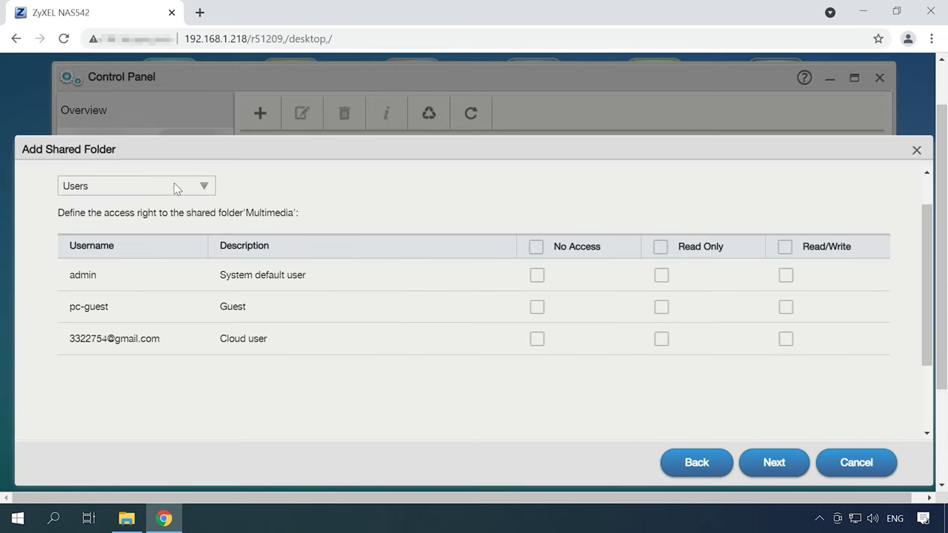
click(198, 187)
click(200, 187)
click(785, 247)
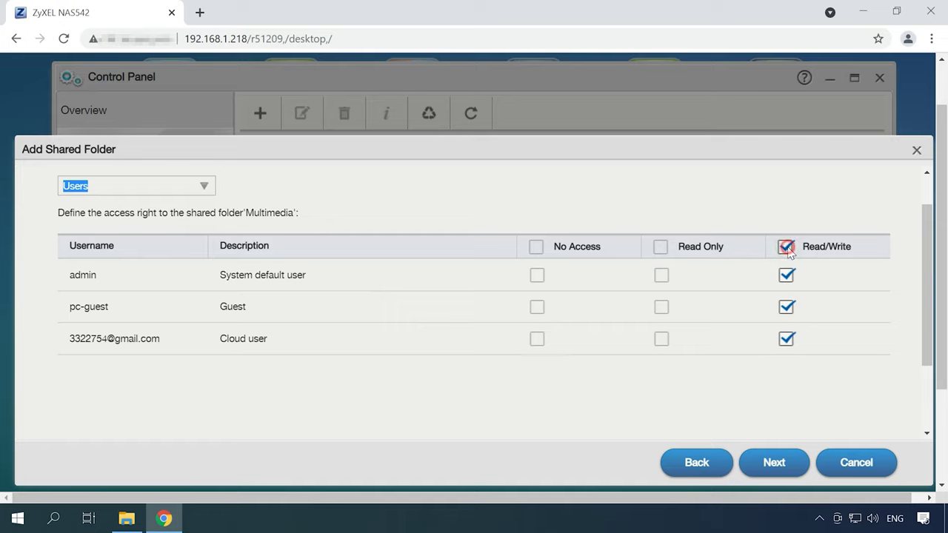
click(773, 472)
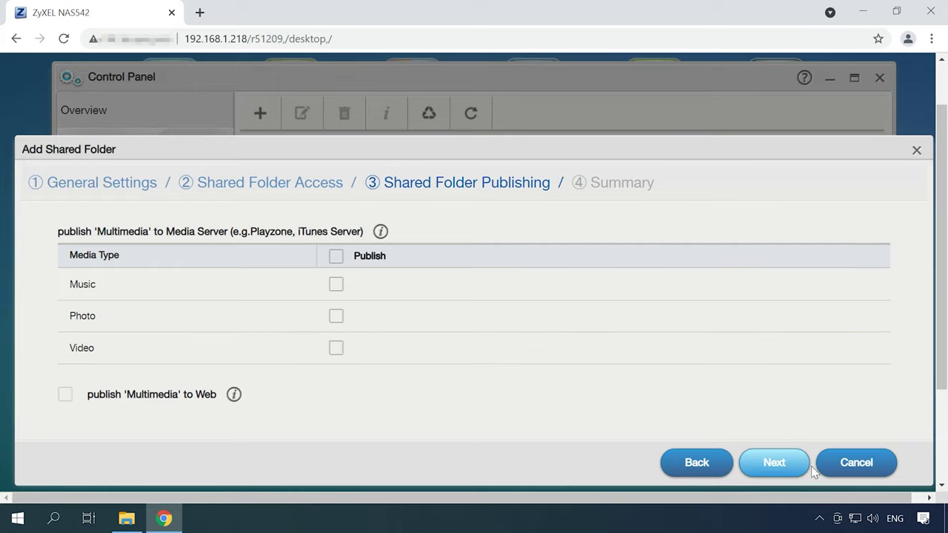
click(778, 465)
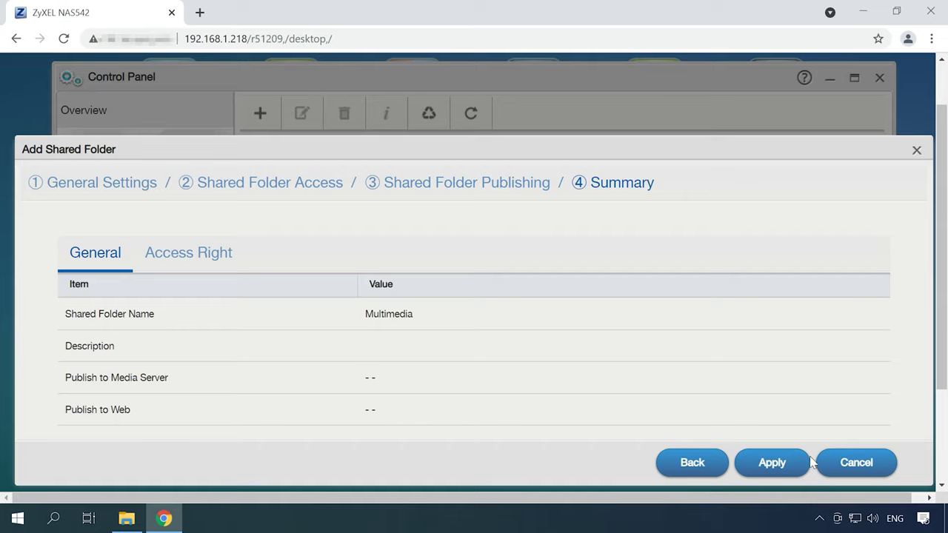
click(775, 469)
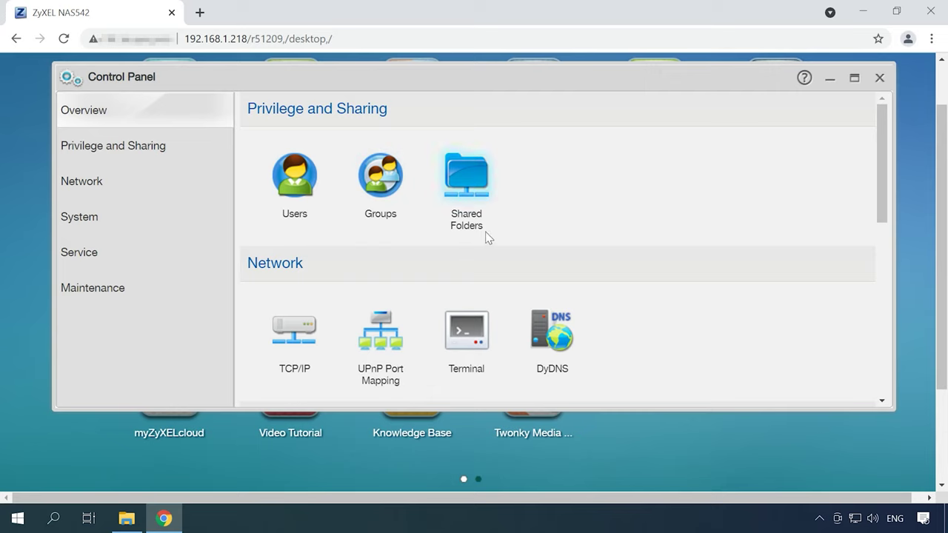
Edit the admin share, tick Enable Recycle Bin for this shared folder, and apply
click(466, 222)
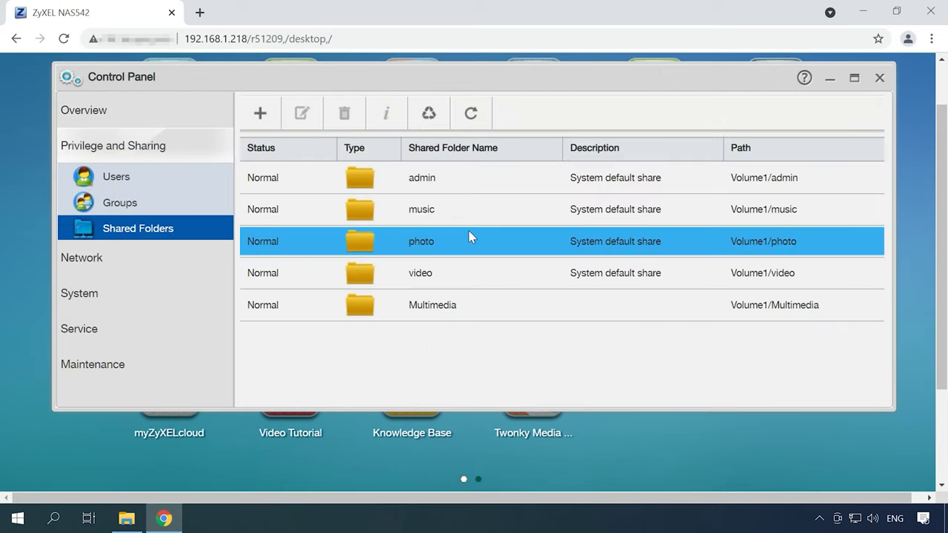
click(284, 181)
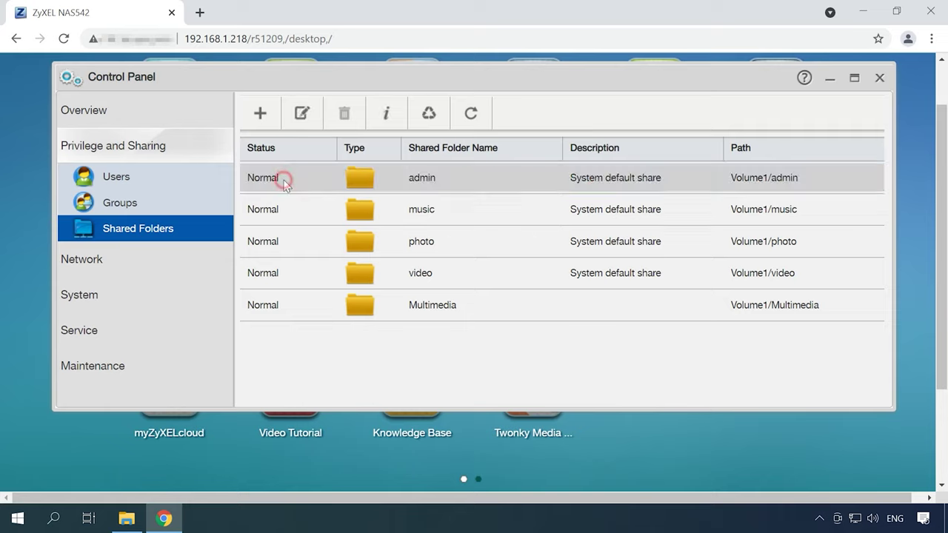
click(306, 121)
scroll(268, 339, down, 1)
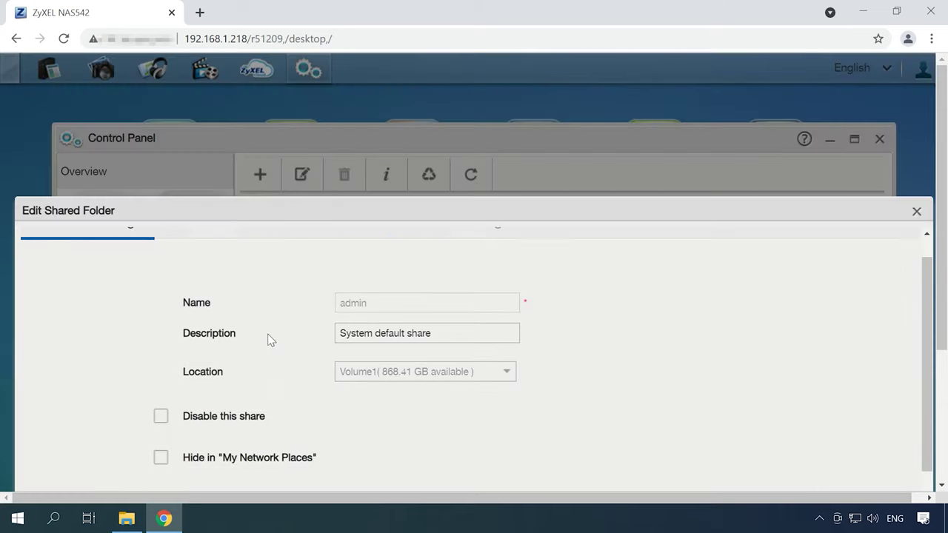
click(160, 478)
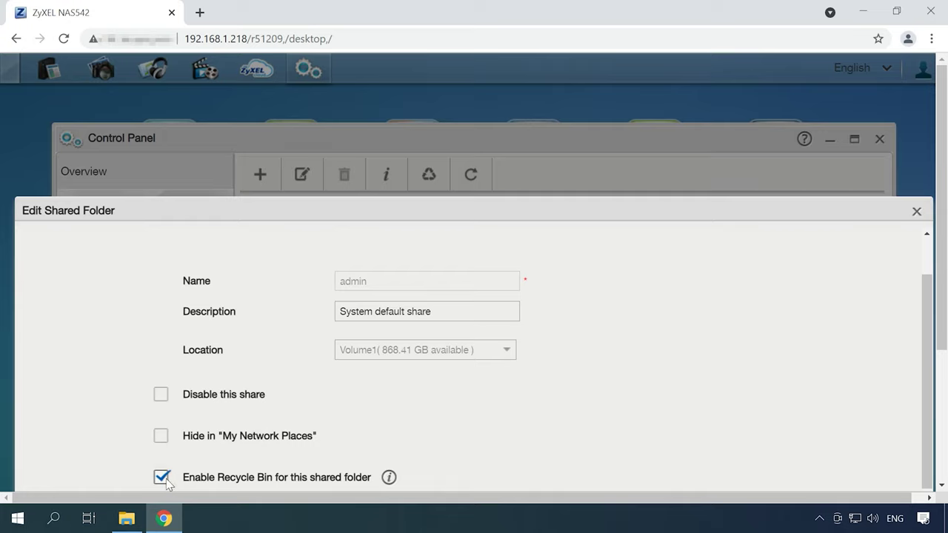
scroll(308, 484, down, 3)
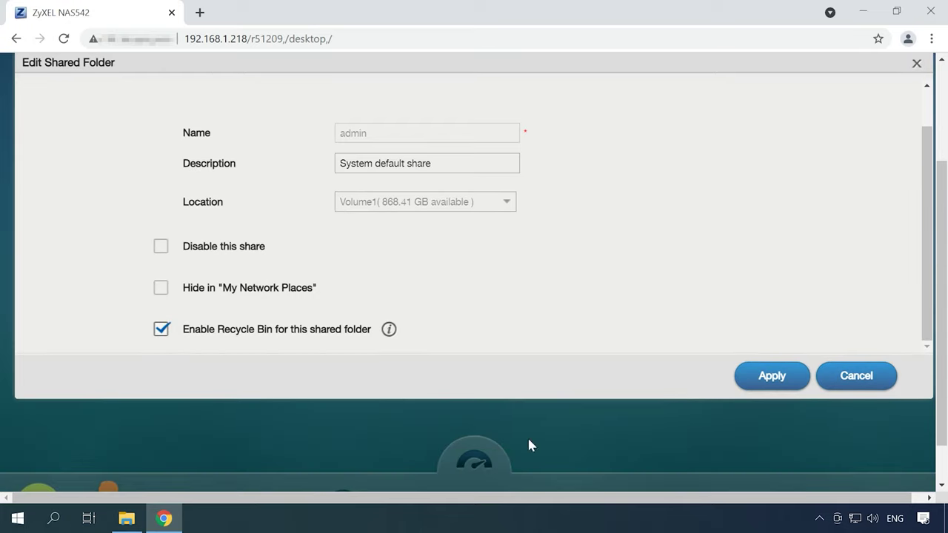
click(772, 376)
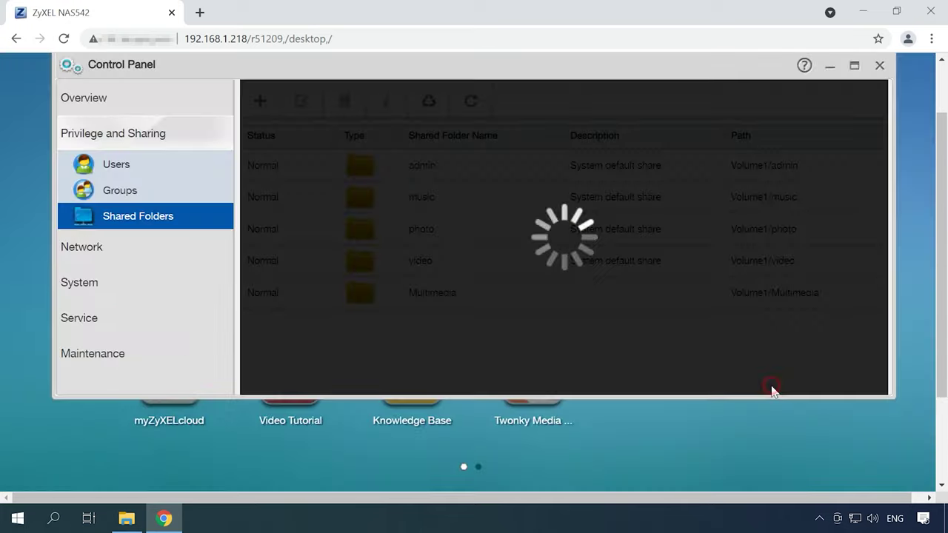
scroll(476, 368, up, 1)
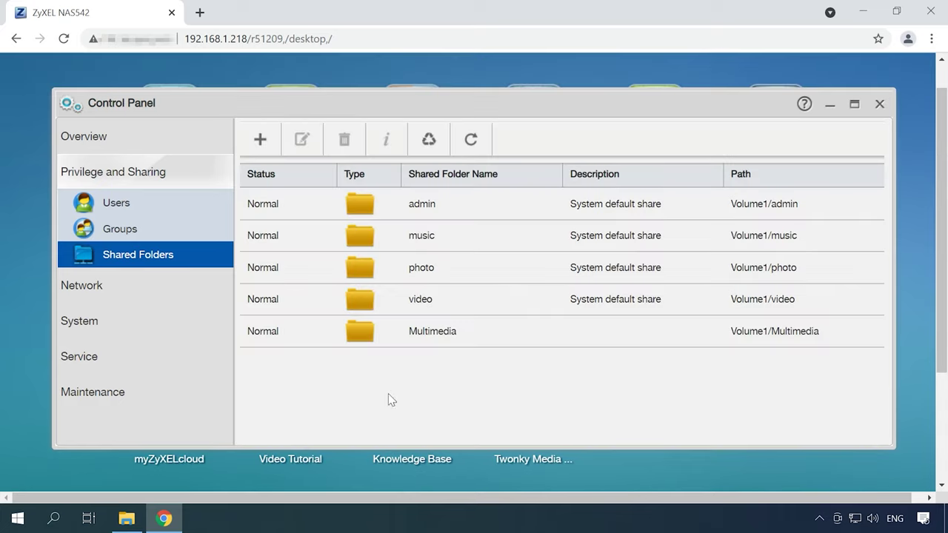
Open \\192.168.1.218\admin and permanently delete 001.jpg through 004.jpg
click(126, 519)
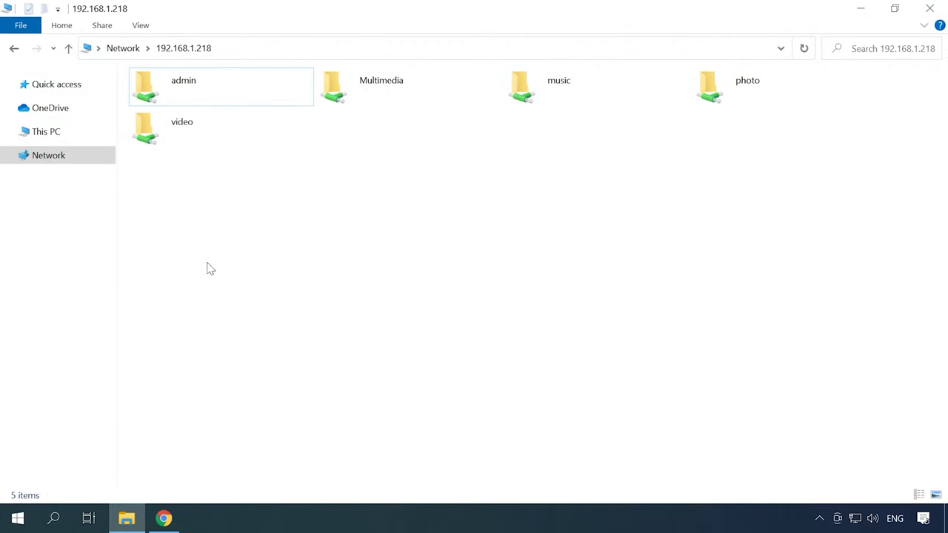
double_click(201, 91)
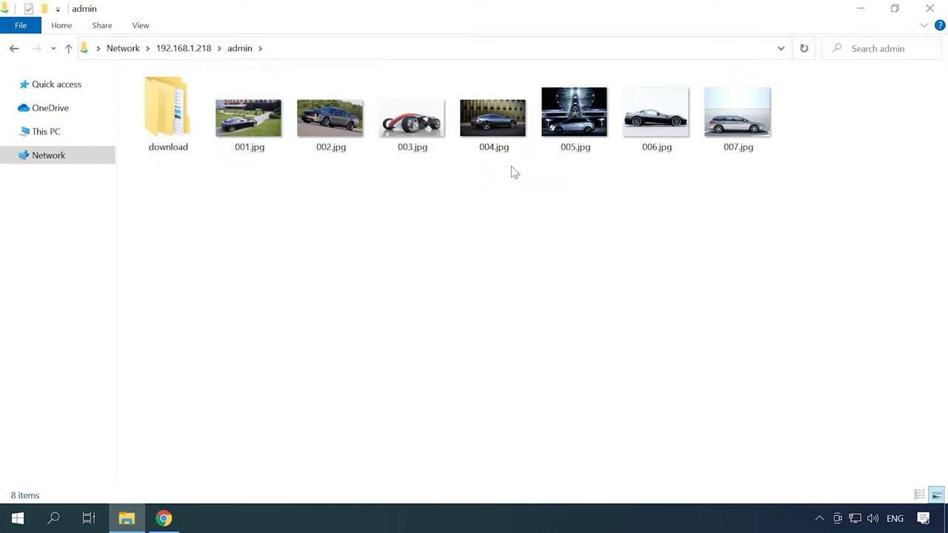
drag(511, 167, 268, 148)
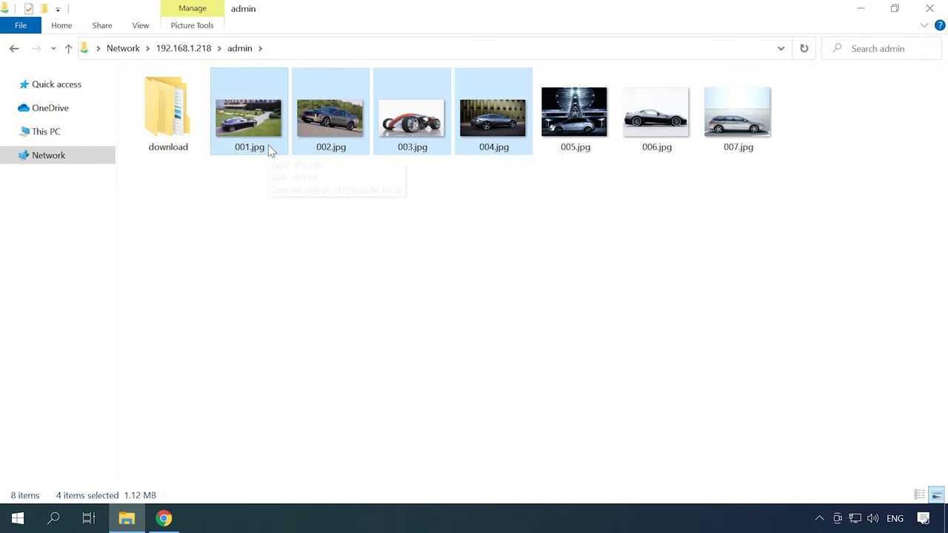
key(Delete)
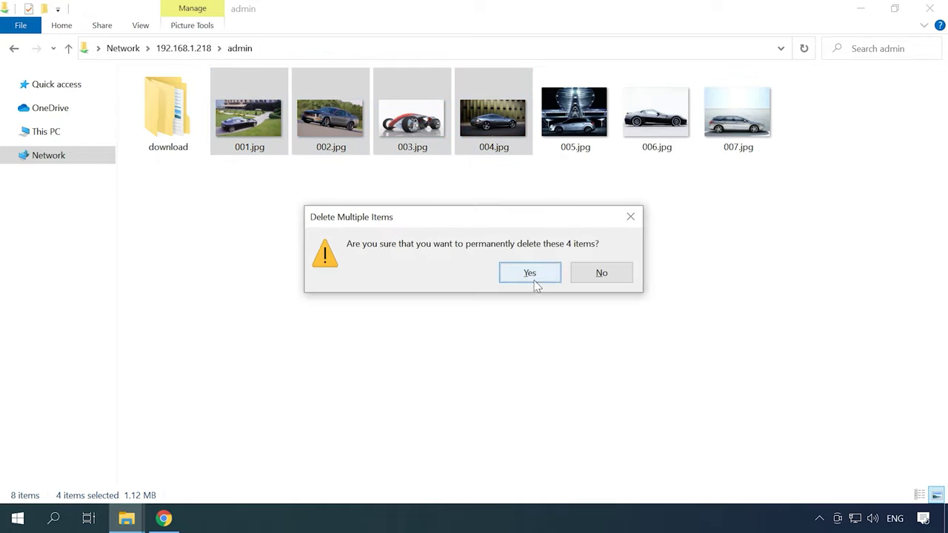
click(539, 284)
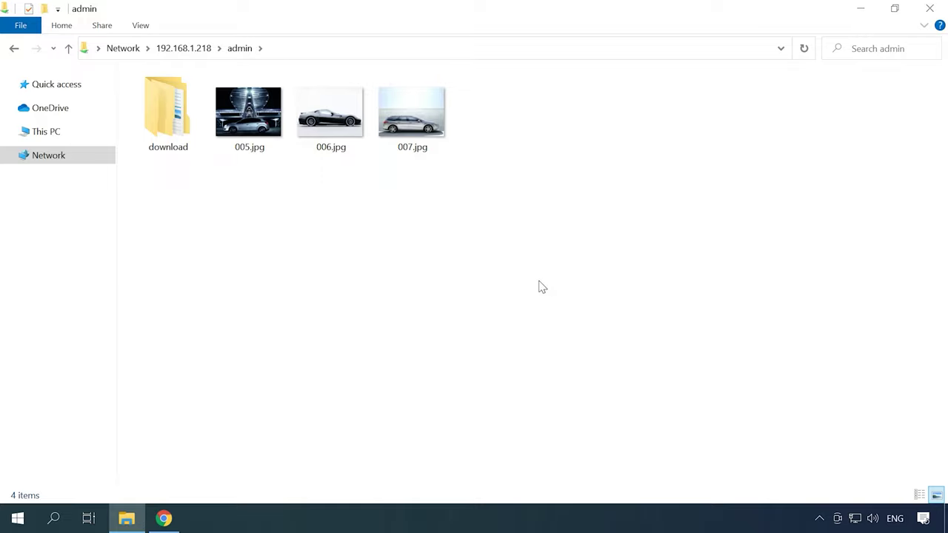
Refresh the admin folder, open its recycle folder, and select photos 001–004.jpg
right_click(490, 276)
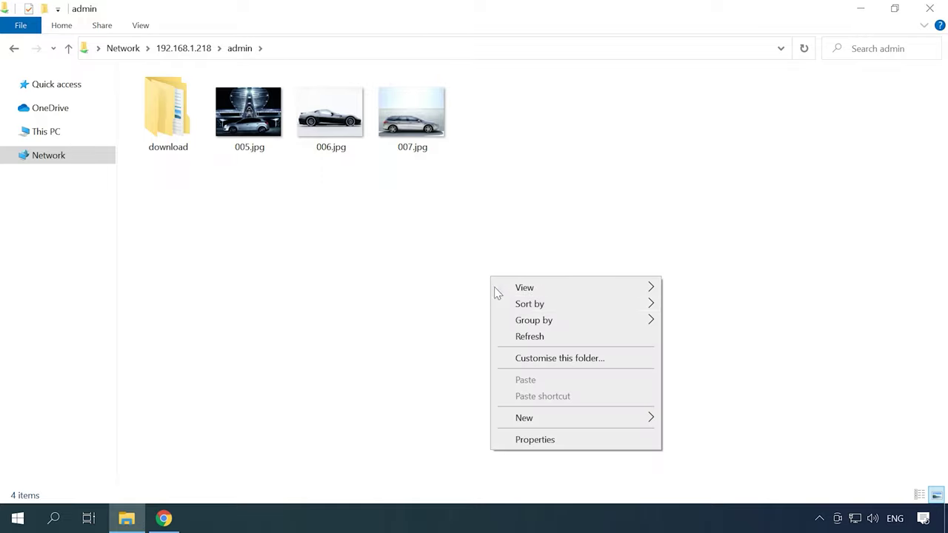
click(520, 335)
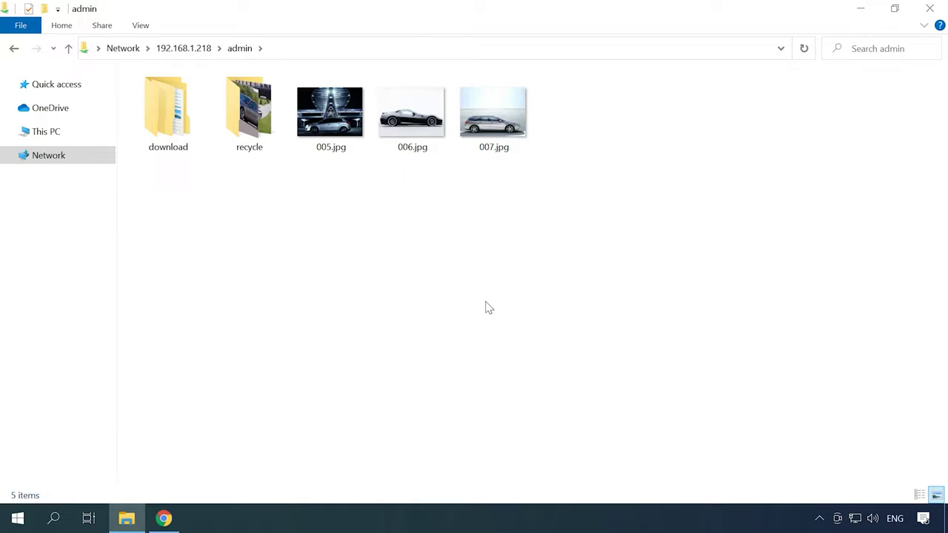
click(314, 46)
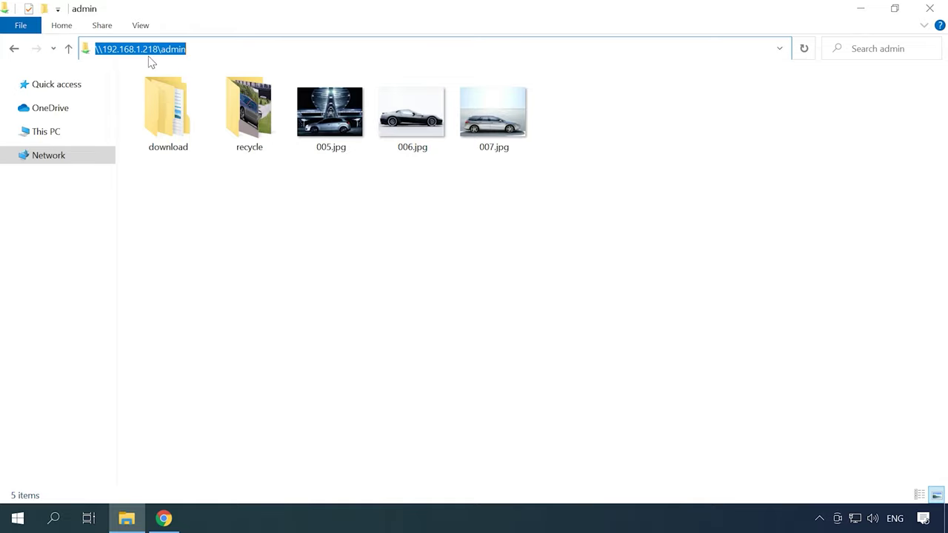
click(247, 152)
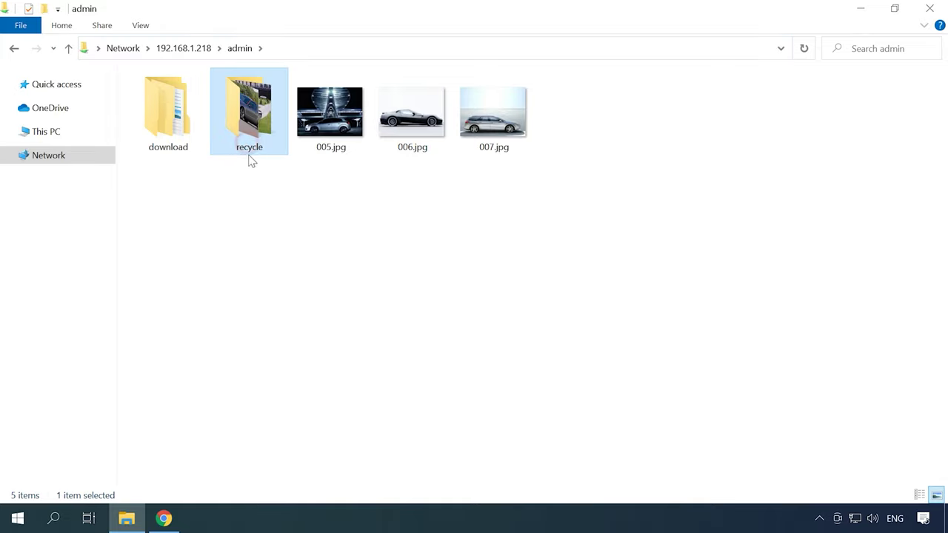
double_click(261, 159)
drag(495, 169, 135, 133)
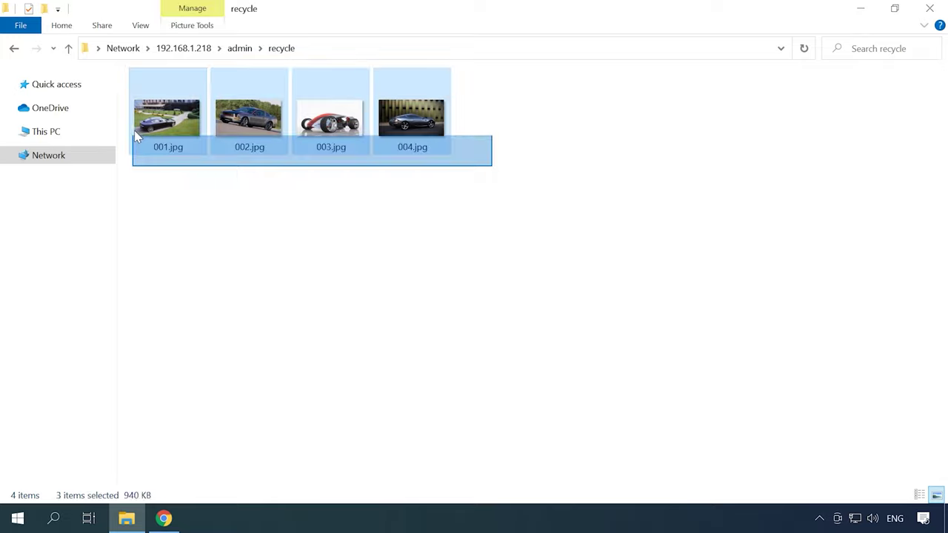
click(309, 197)
drag(446, 186, 134, 127)
Cut the four photos and paste them back into the admin folder
right_click(138, 130)
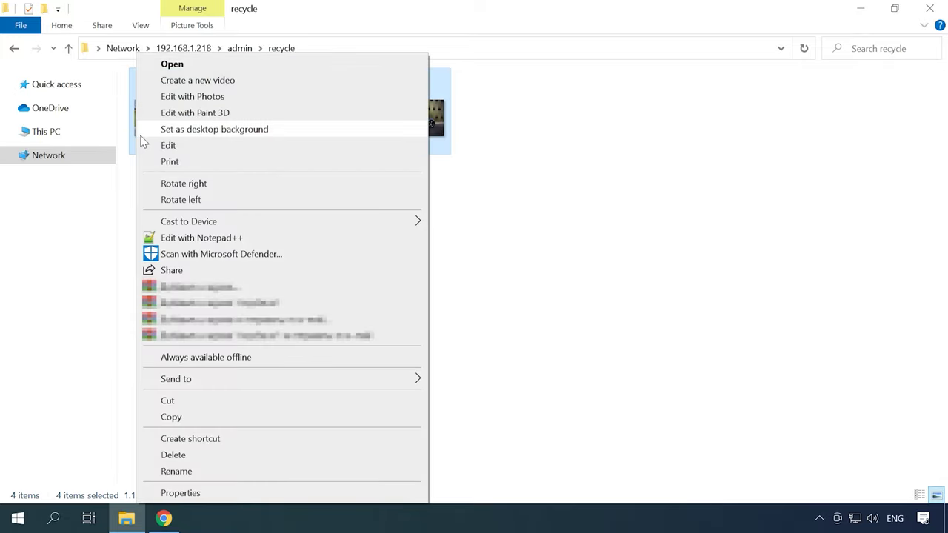
click(176, 404)
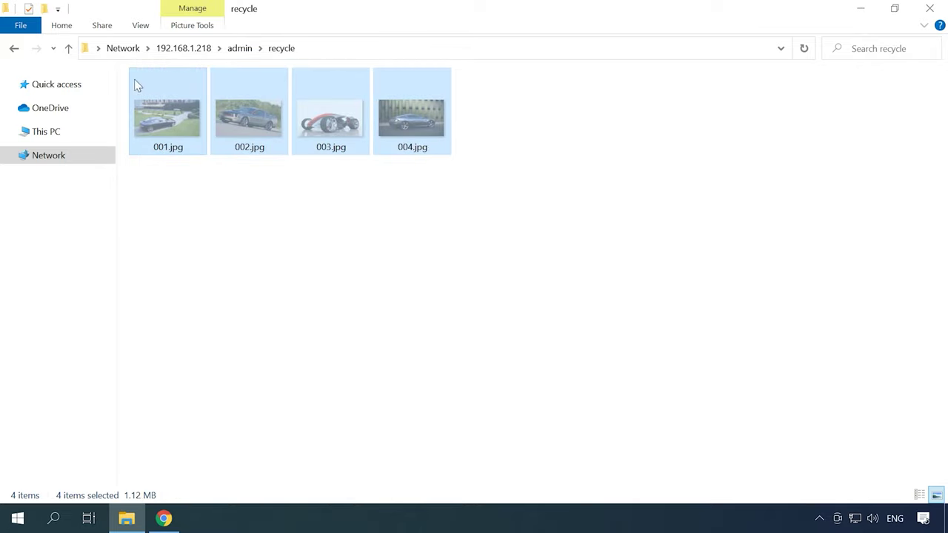
click(68, 48)
right_click(313, 185)
click(358, 283)
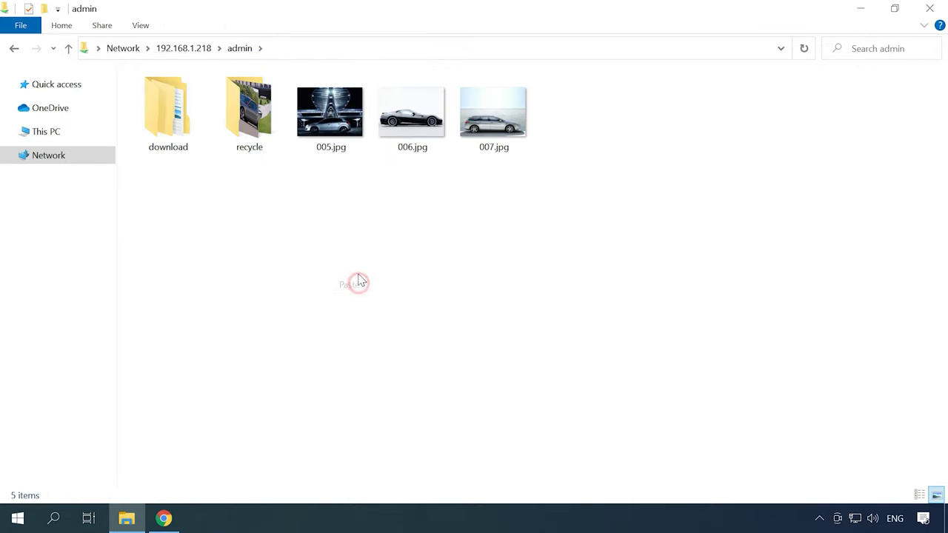
click(520, 245)
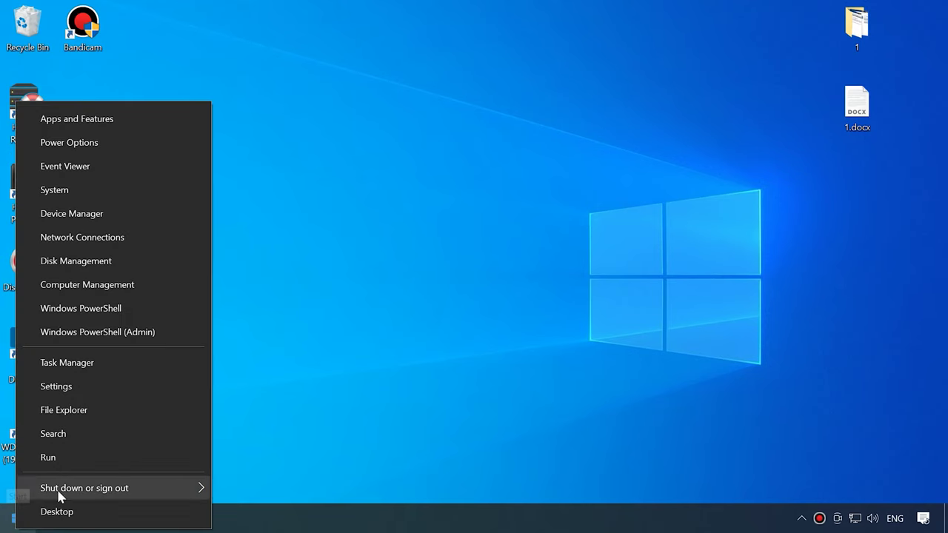
Open Disk Management and scroll through the disk and partition map
click(93, 263)
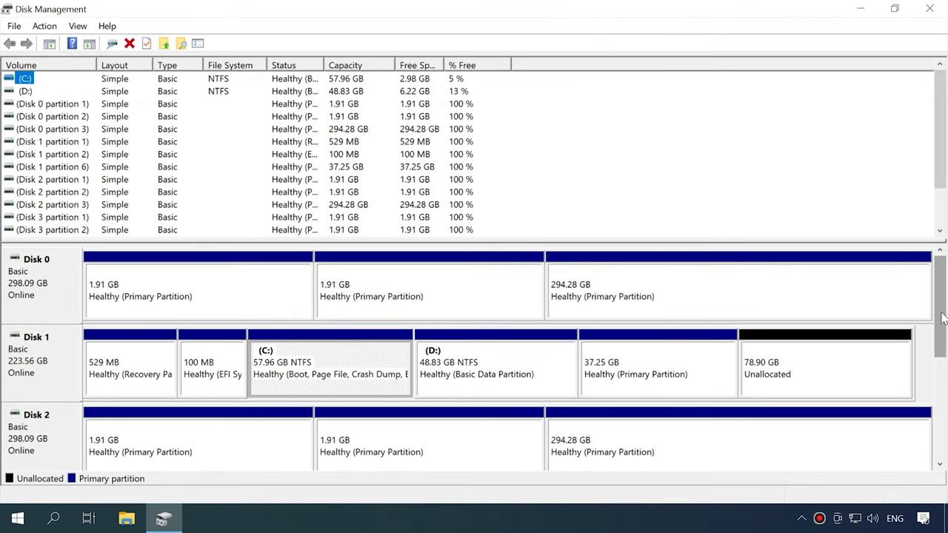
drag(944, 324, 929, 296)
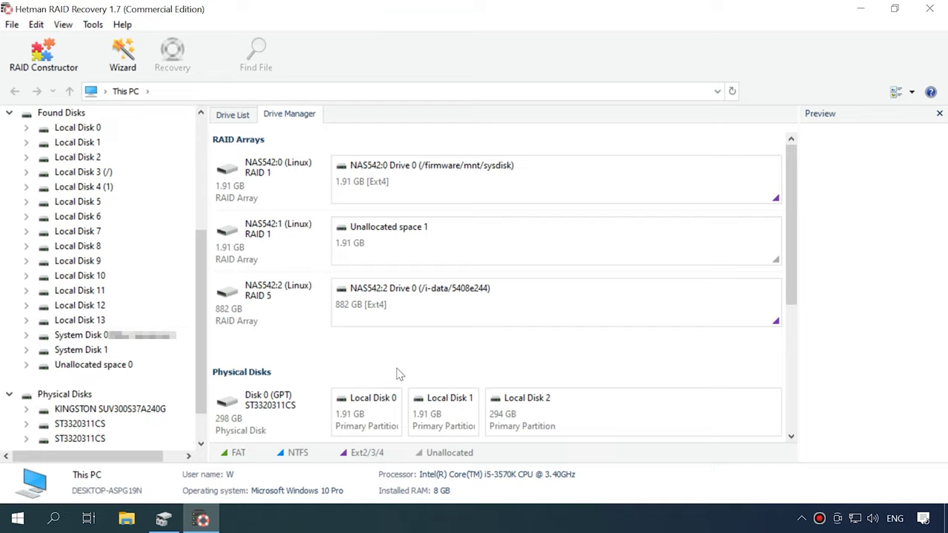
Select the NAS542:2 RAID 5 array to show its 882.45 GB size, Left Synchronous order and 64 KB blocks
click(288, 310)
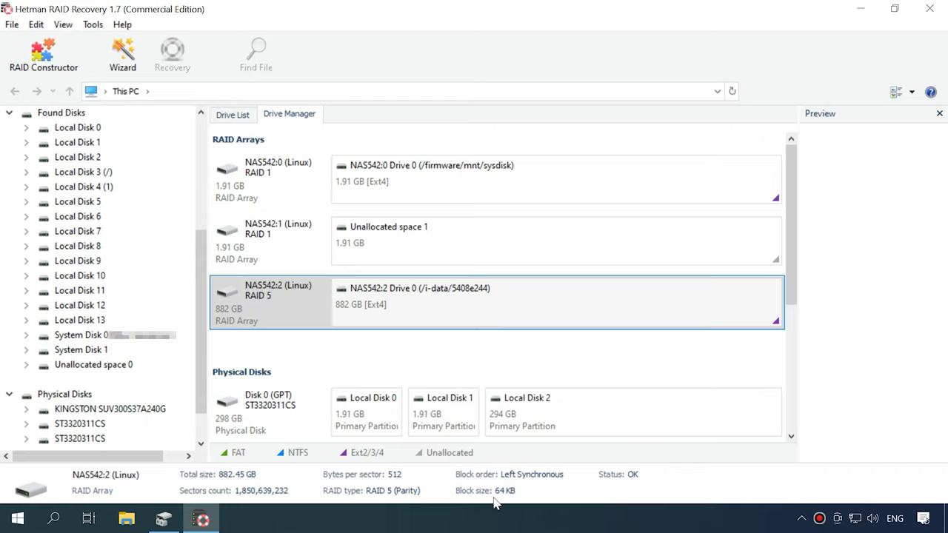
Fast-scan the NAS542:2 Drive 0 volume, finding 96 folders and 1,209 files
right_click(485, 305)
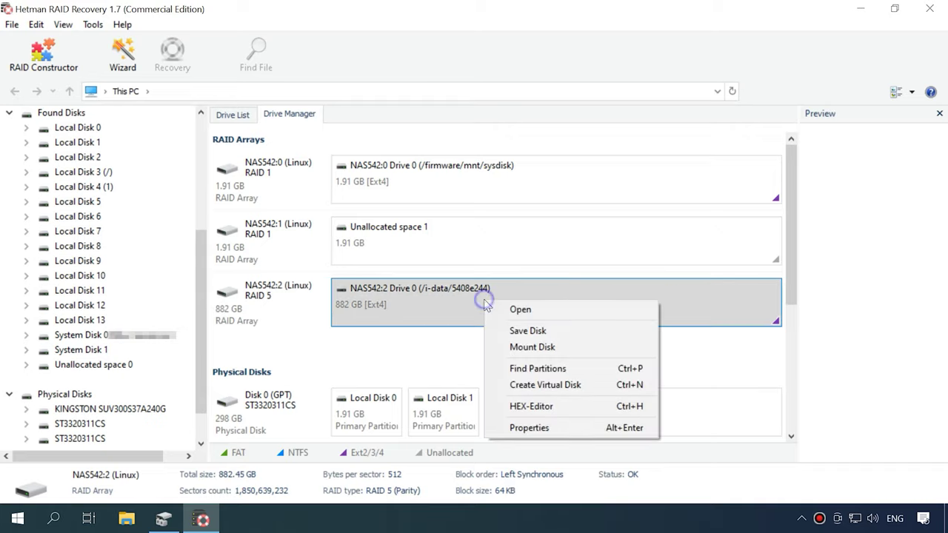
click(528, 311)
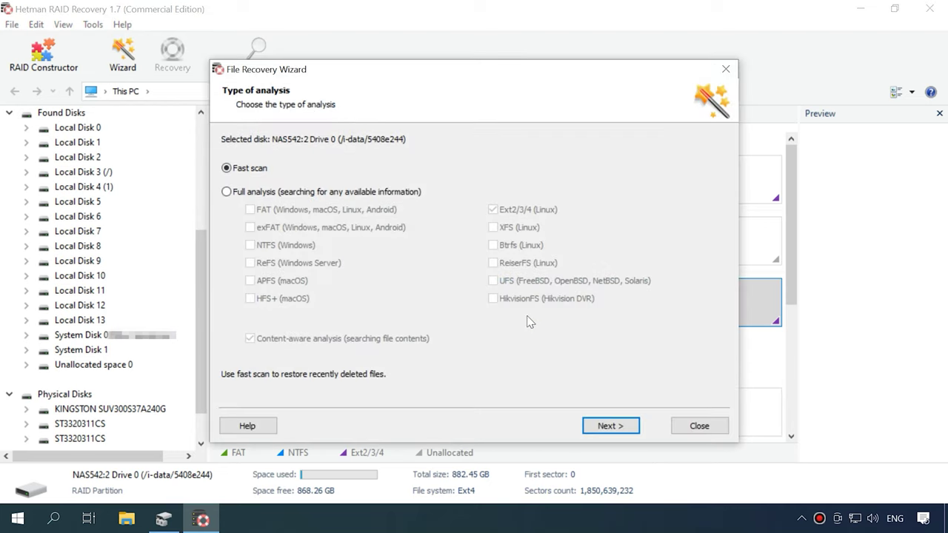
click(614, 430)
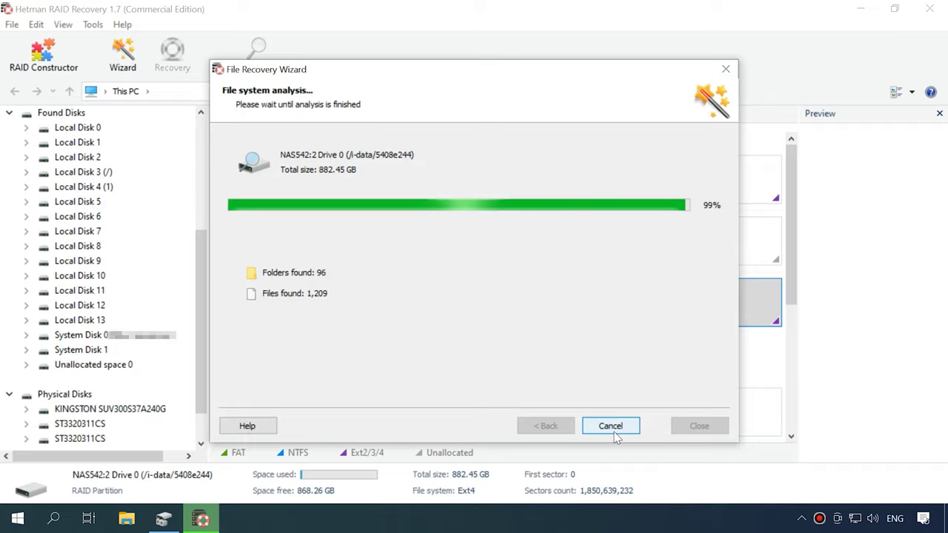
click(621, 428)
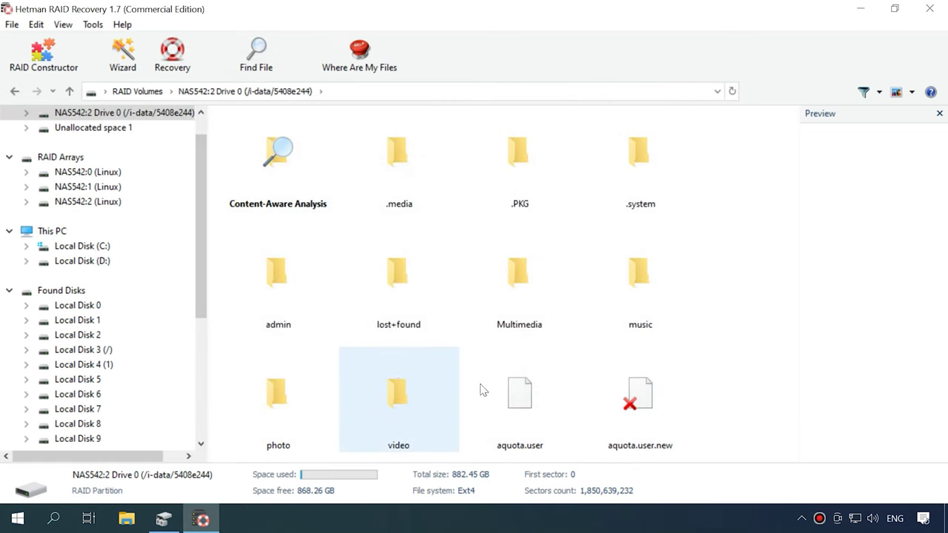
Open the Multimedia folder and select the five deleted photos 109722–109787.jpg
double_click(528, 317)
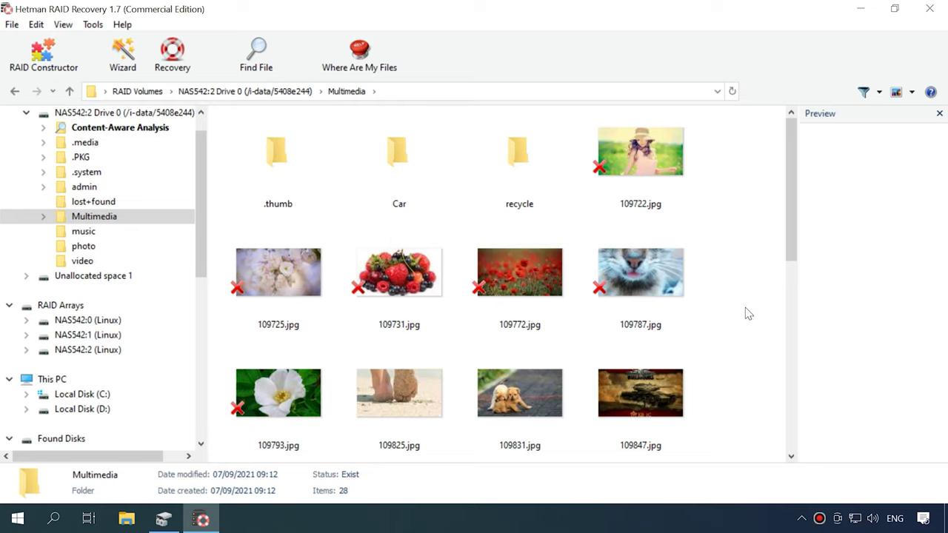
drag(722, 263, 157, 290)
drag(284, 284, 325, 275)
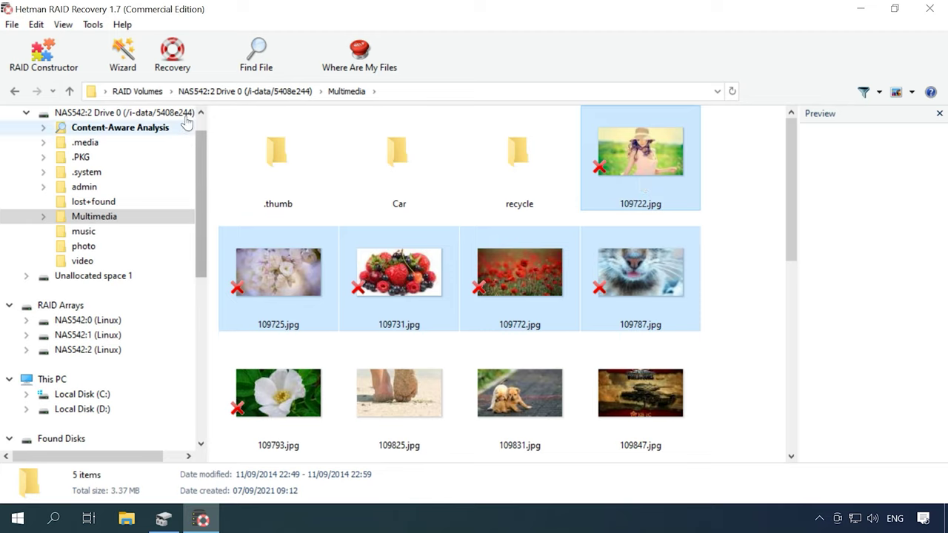
Recover the five selected photos (3.37 MB) to the hard disk at C:\00
click(173, 66)
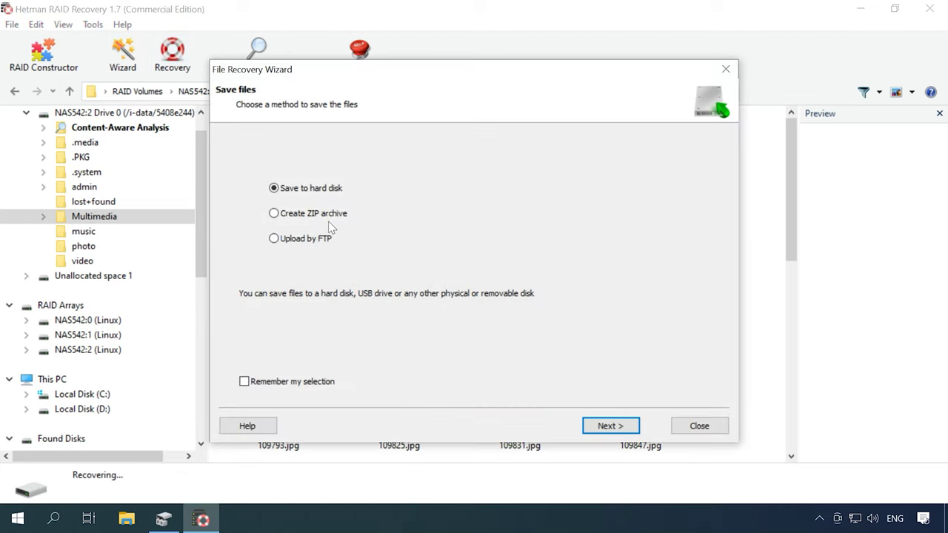
click(610, 426)
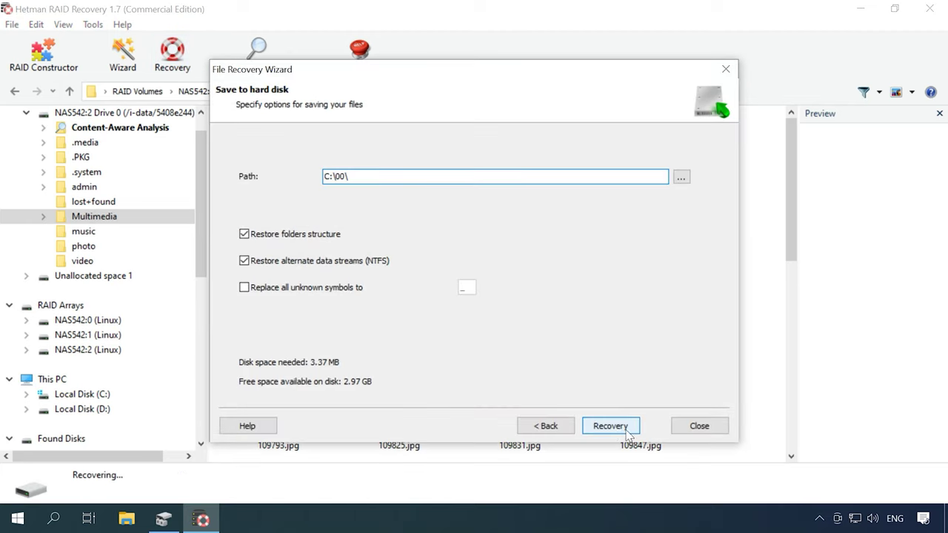
click(616, 427)
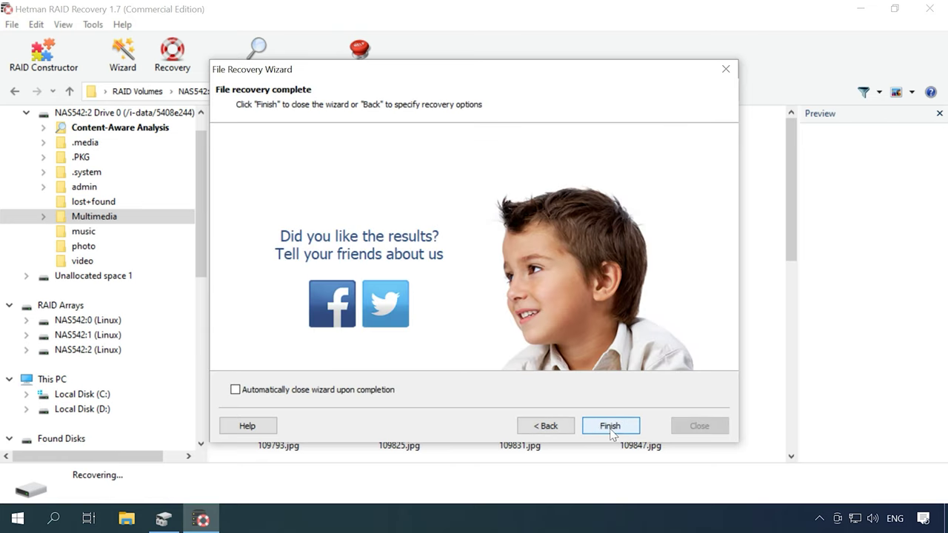
click(610, 428)
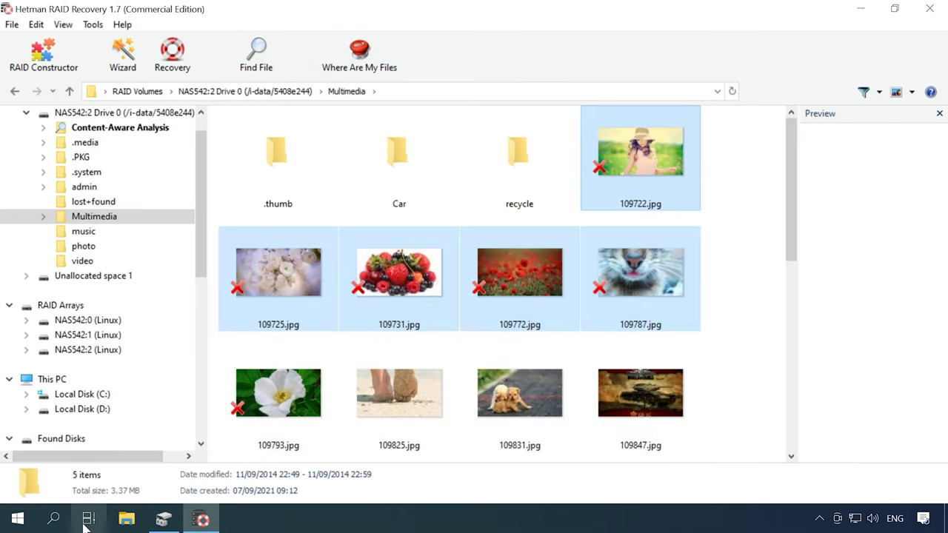
click(126, 518)
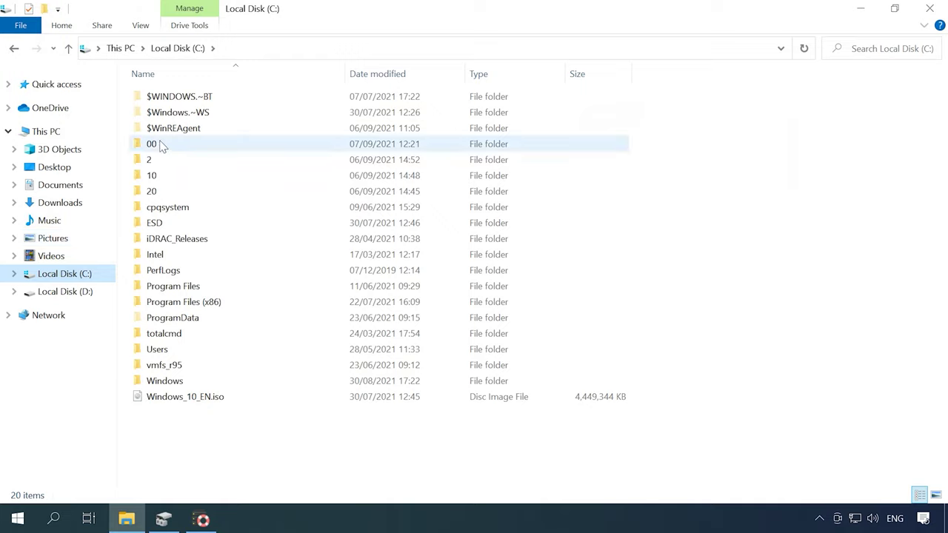
Open the C:\00 folder and select the five recovered JPG photos
double_click(155, 143)
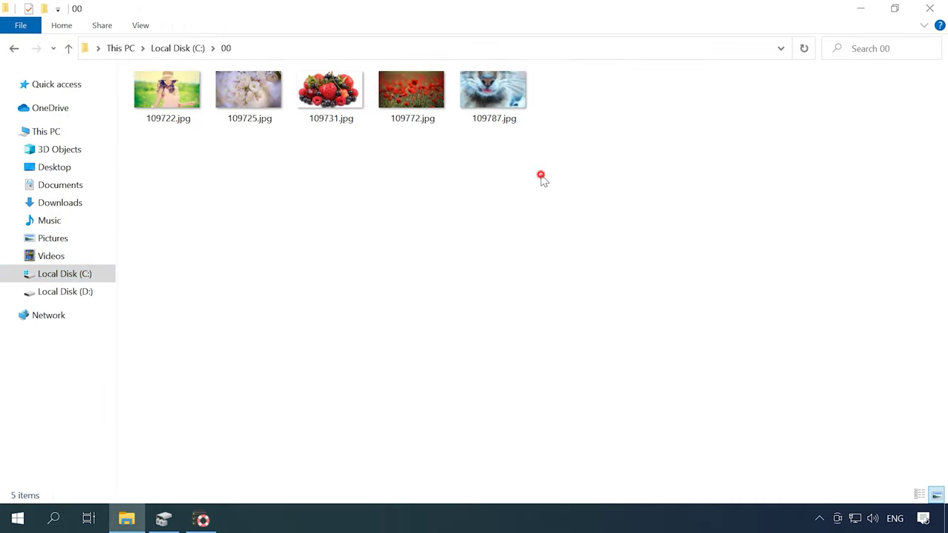
drag(511, 140, 581, 147)
drag(448, 142, 172, 104)
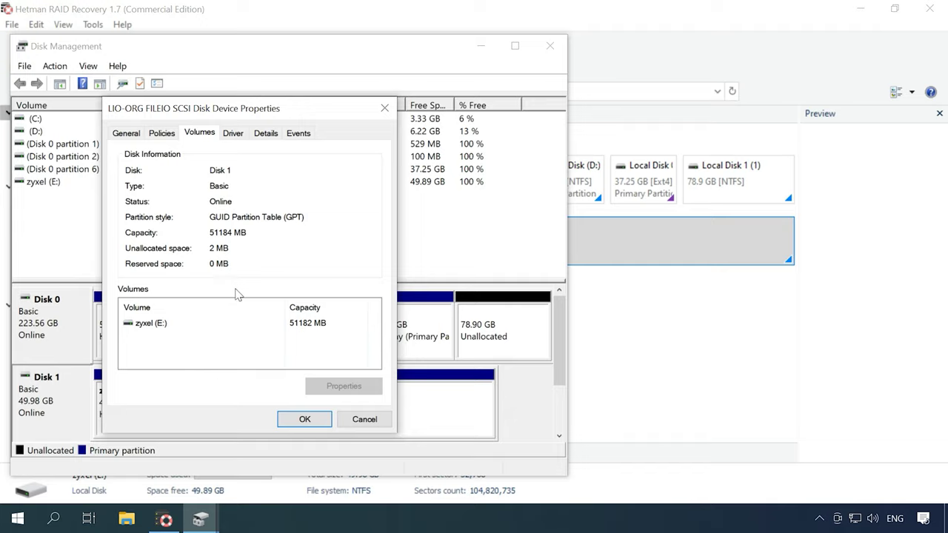
Close Disk Management and fast-scan zyxel (E:), finding 10 folders and 40 files
click(304, 419)
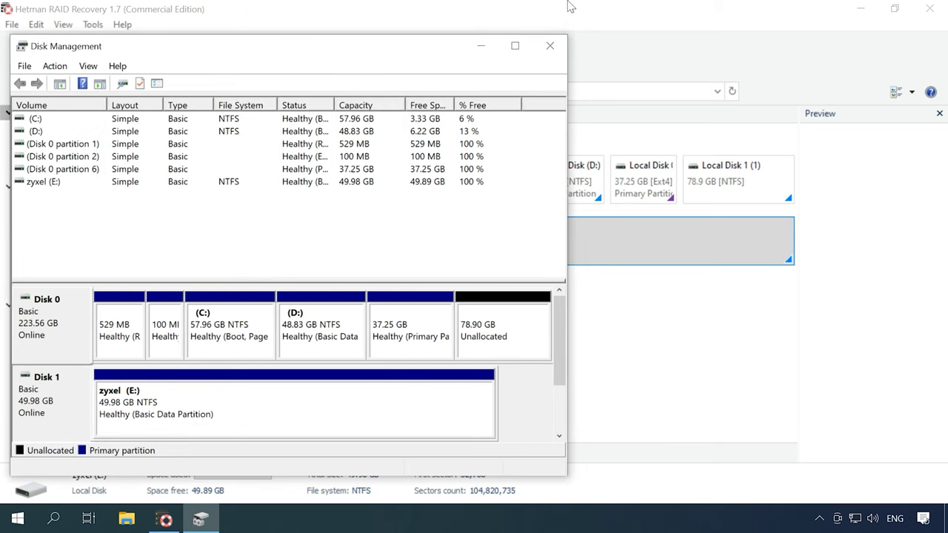
click(549, 49)
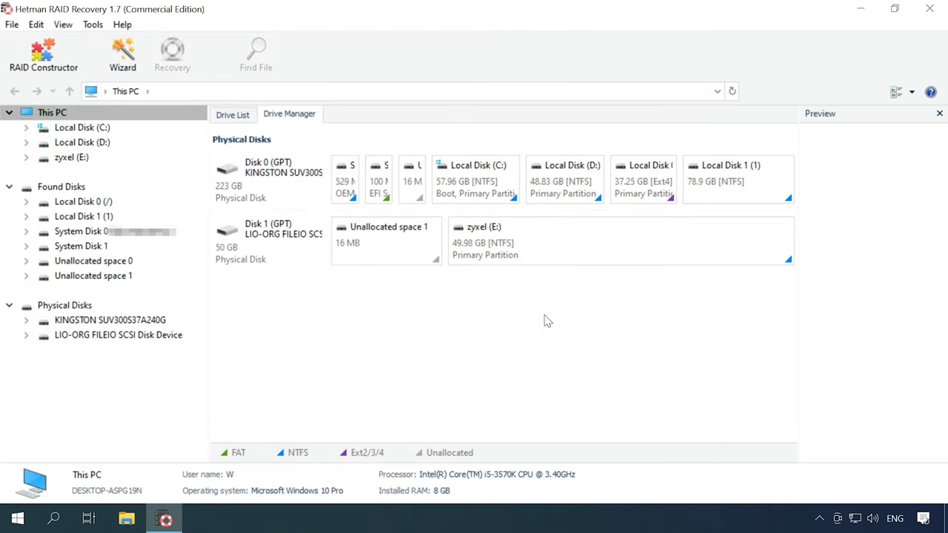
right_click(529, 237)
click(592, 244)
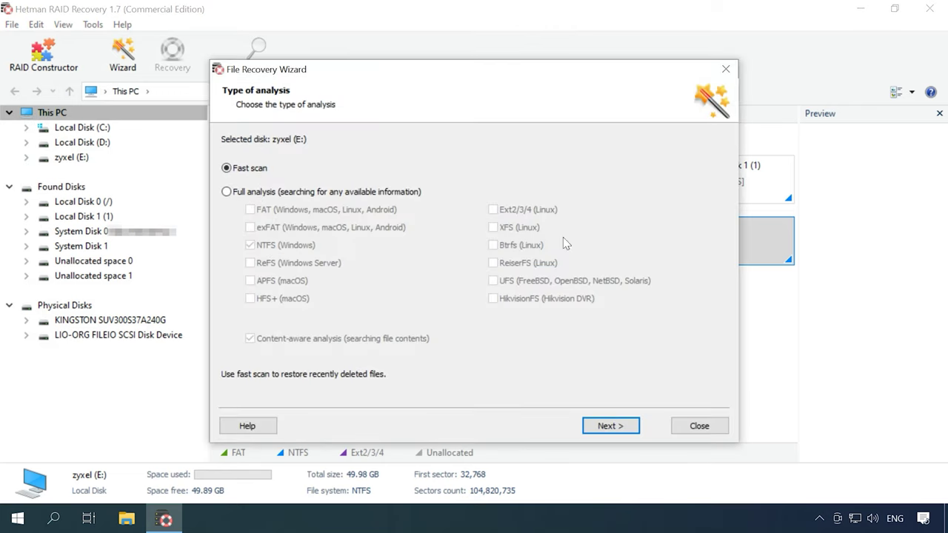
click(611, 426)
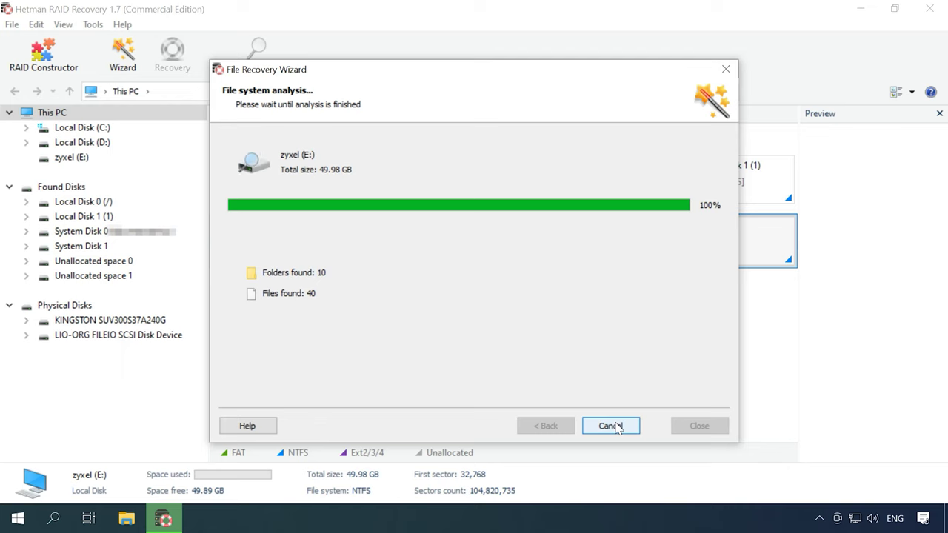
click(610, 427)
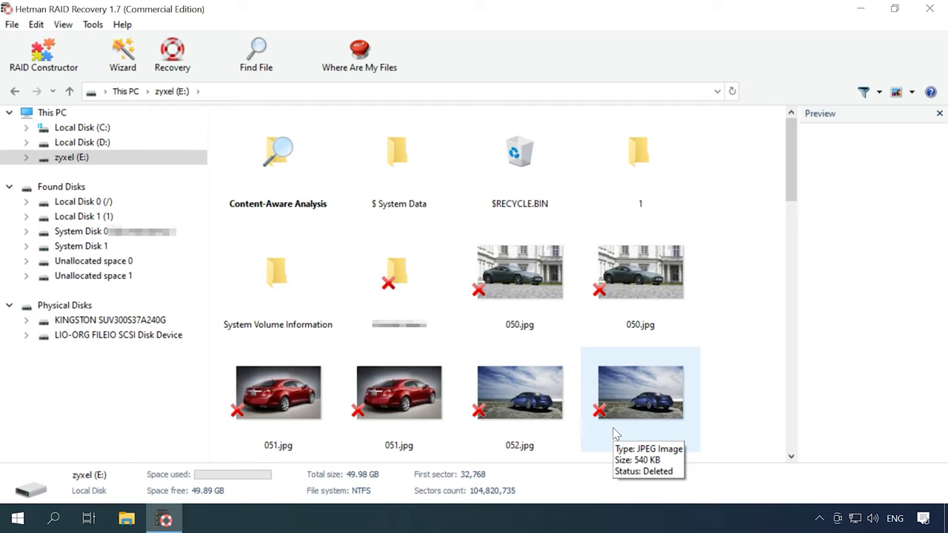
Return to the drive overview listing four 298 GB ST3320311CS disks and their partitions
click(731, 422)
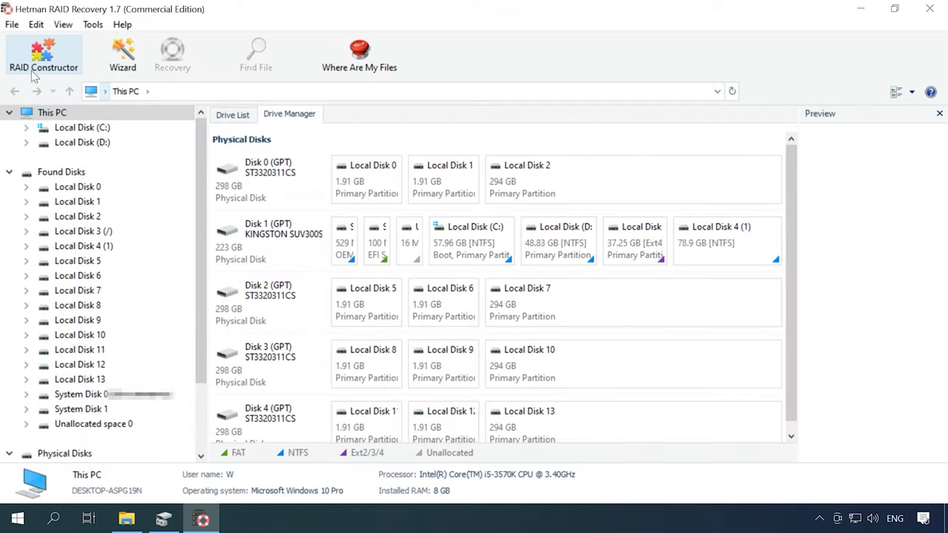
Launch the RAID Constructor in manual mode and reach the array-parameters page
click(54, 73)
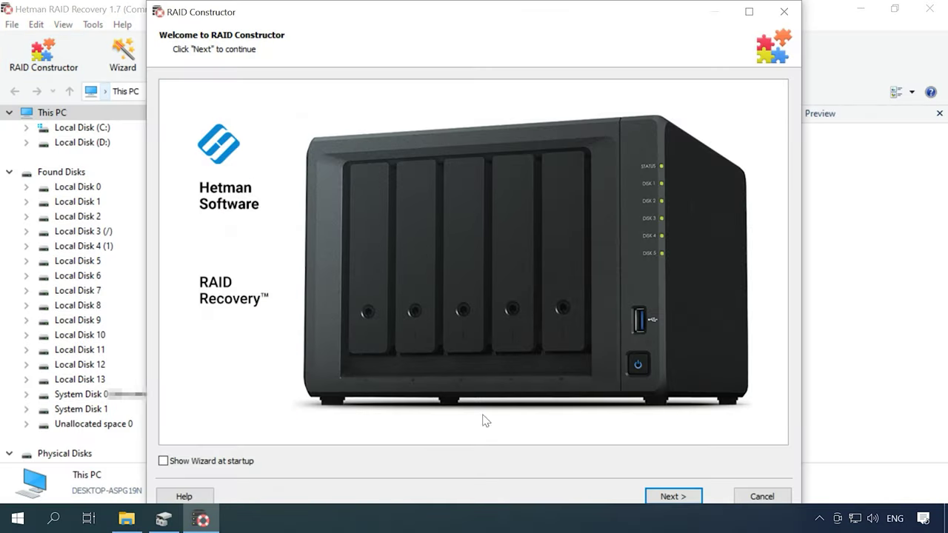
click(671, 496)
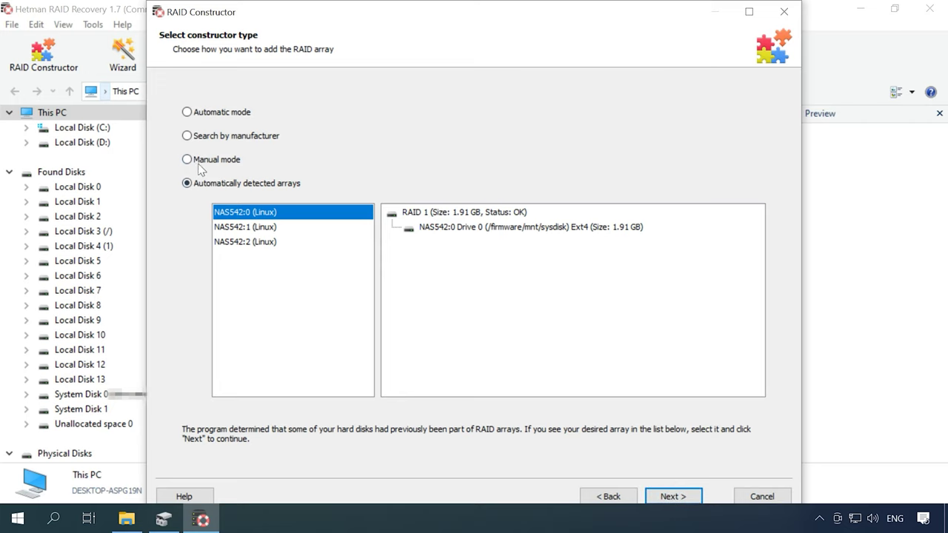
click(199, 163)
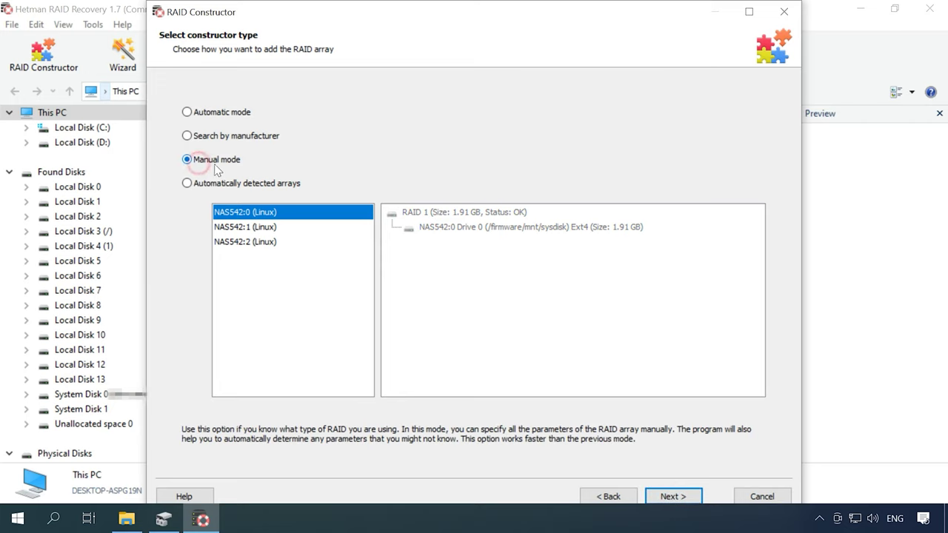
click(660, 494)
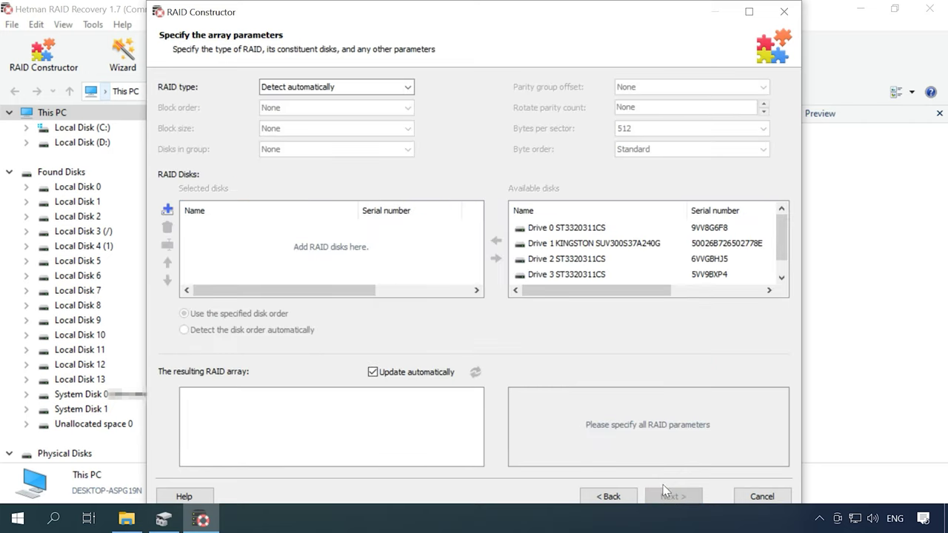
click(407, 86)
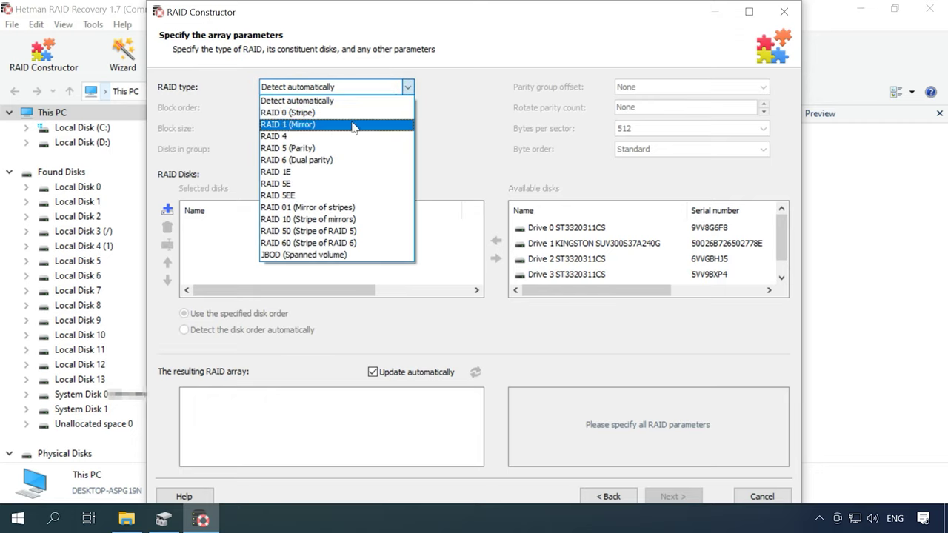
Set the array to RAID 5, Left Synchronous block order, 64 KB block size
click(299, 150)
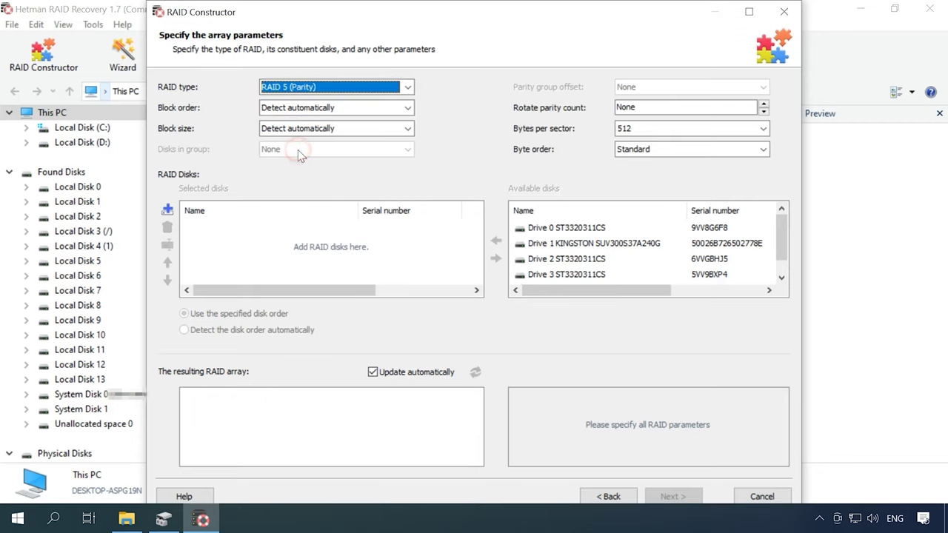
click(406, 108)
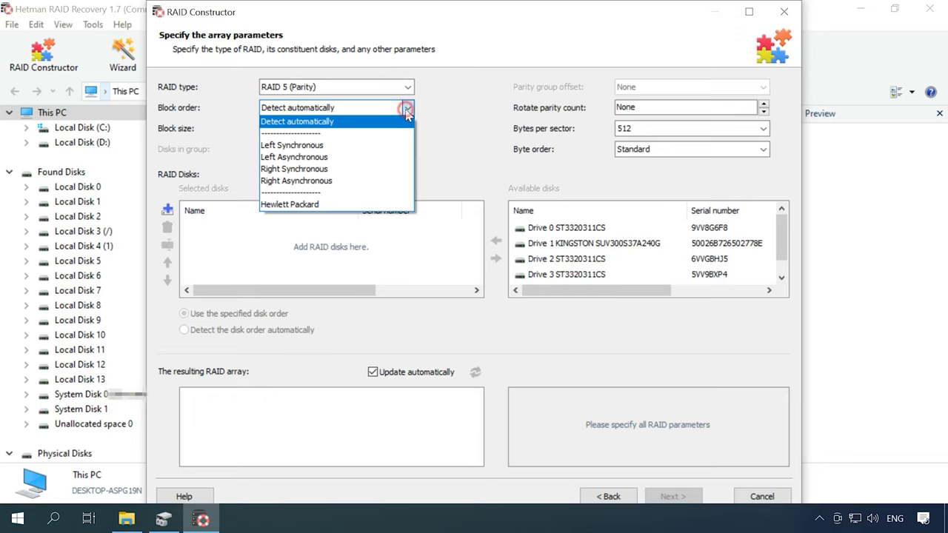
click(306, 149)
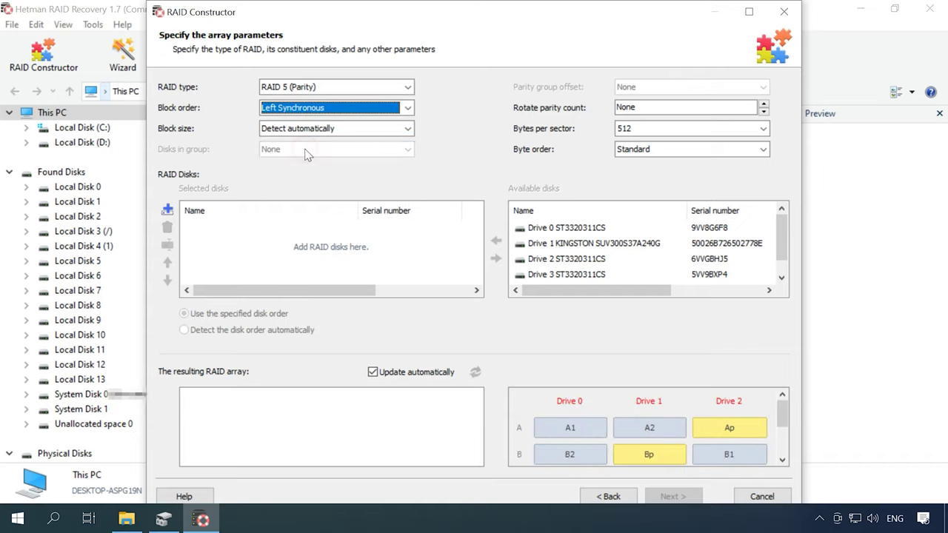
click(408, 129)
click(303, 215)
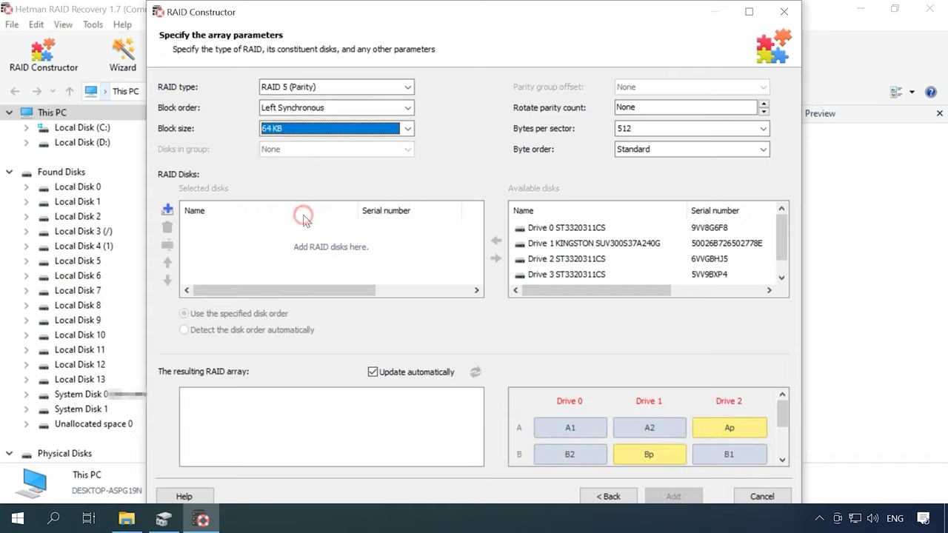
Add Drives 0, 2, 3 and 4 to the selected disks
click(592, 227)
click(496, 240)
click(528, 242)
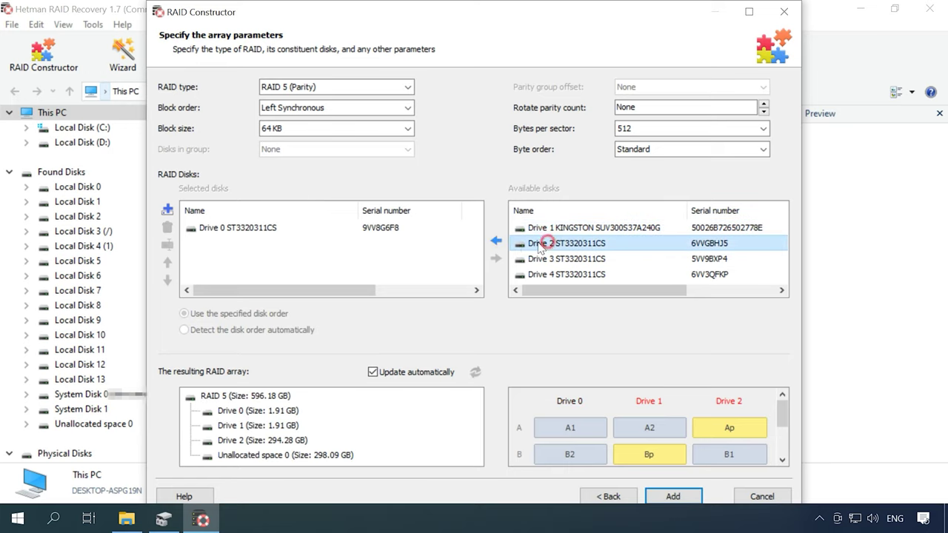
click(496, 240)
click(496, 240)
click(496, 240)
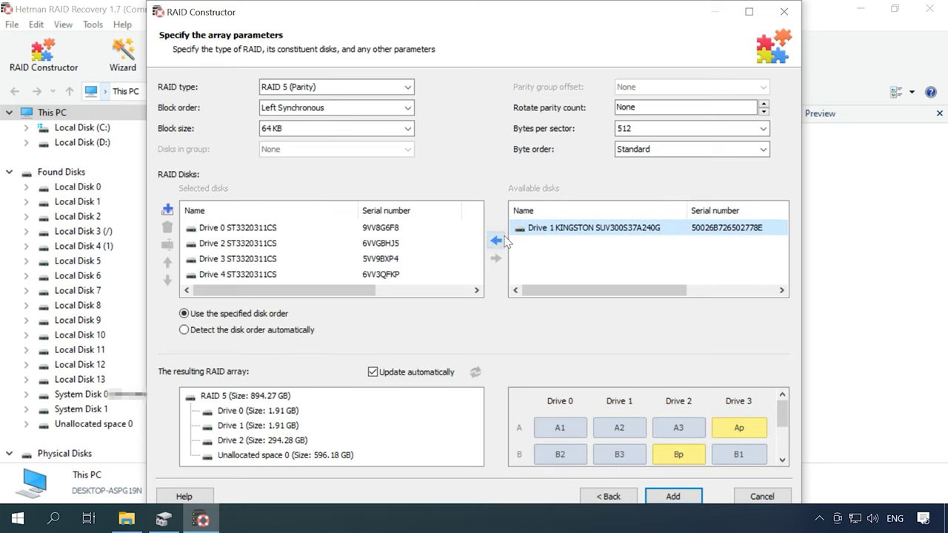
Reorder the disks to Drive 2, 0, 4, 3 and add an empty placeholder disk
click(205, 246)
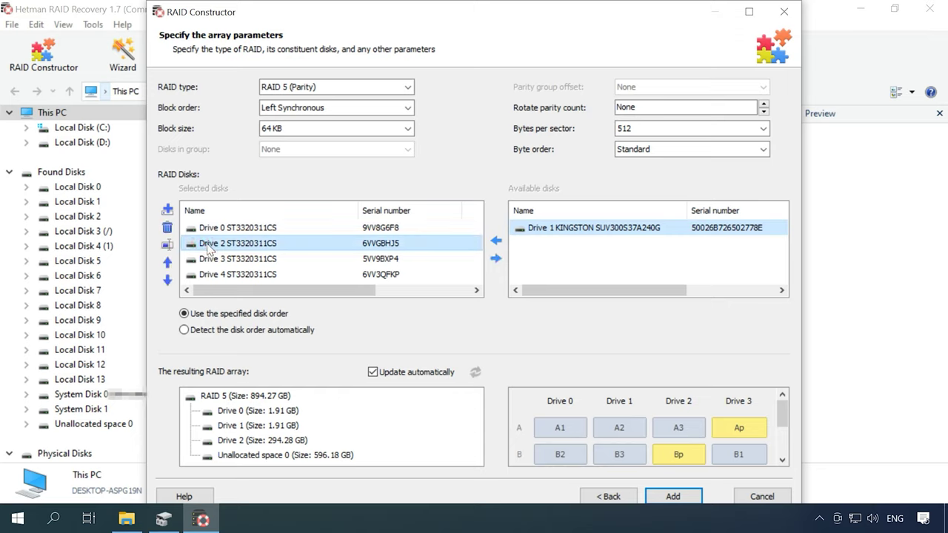
click(167, 263)
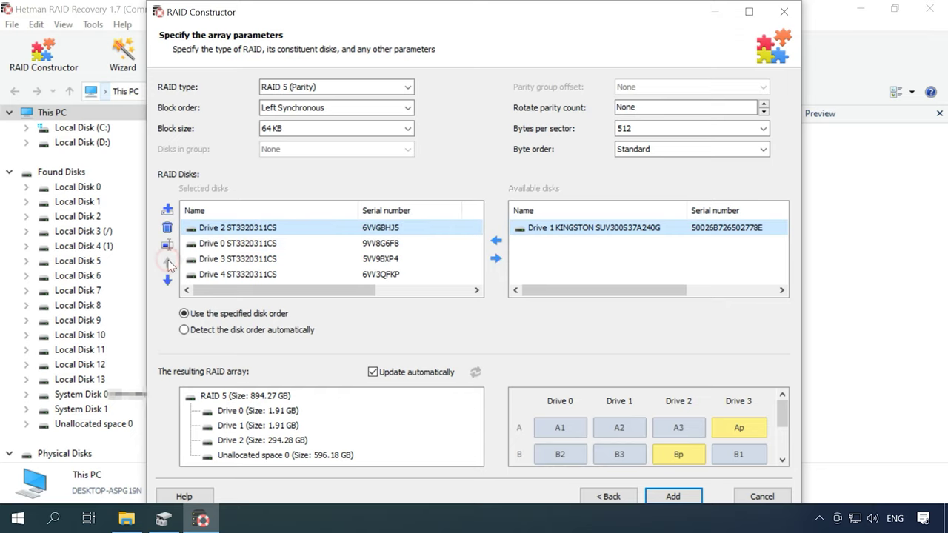
click(209, 274)
click(168, 263)
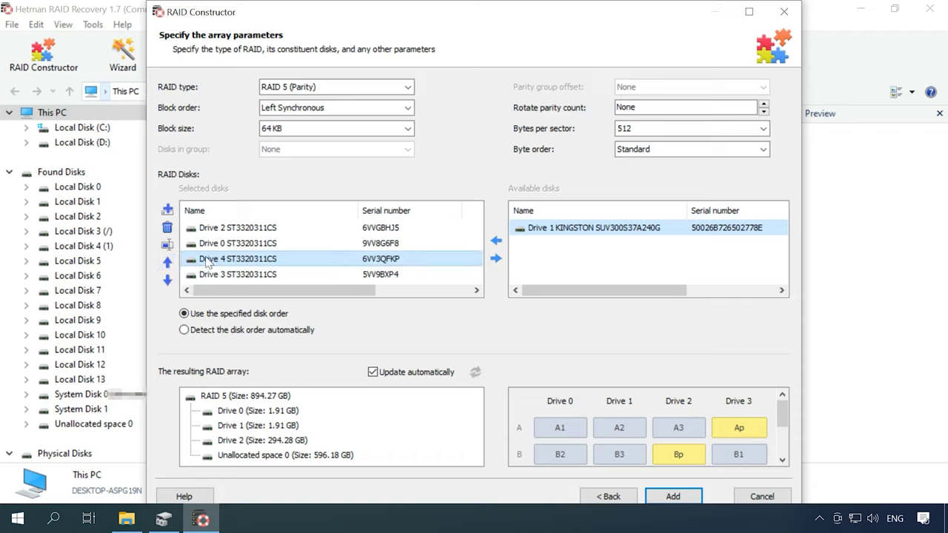
click(233, 228)
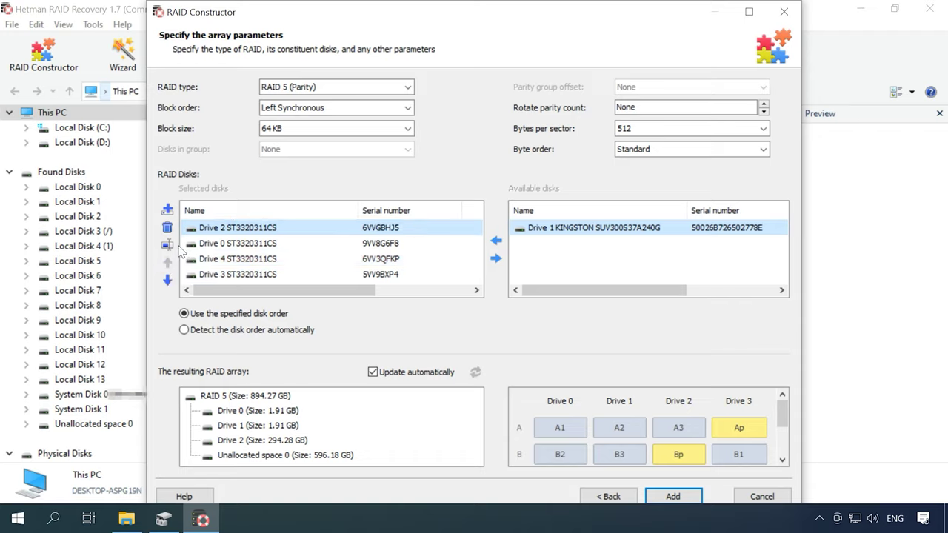
click(167, 210)
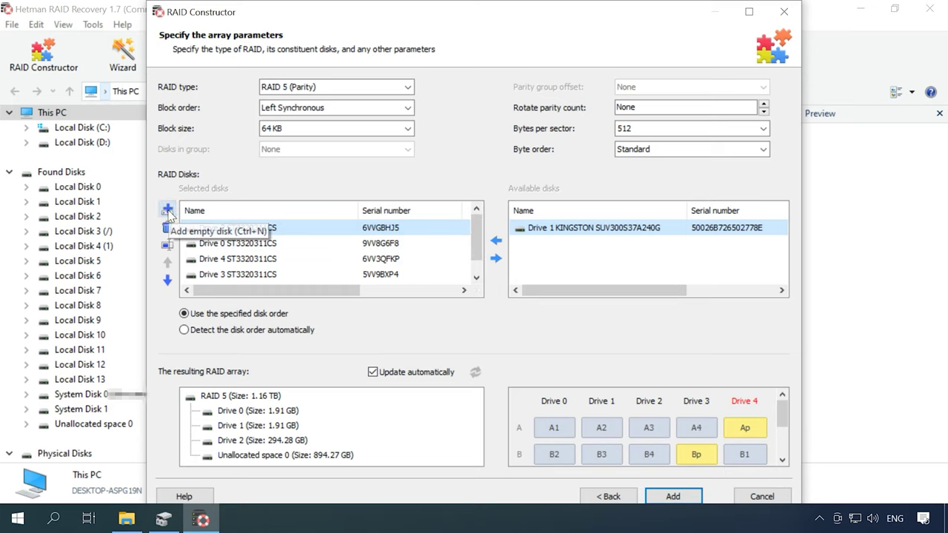
Remove the empty placeholder disk and open Drive 0's offset and size options
scroll(334, 259, down, 1)
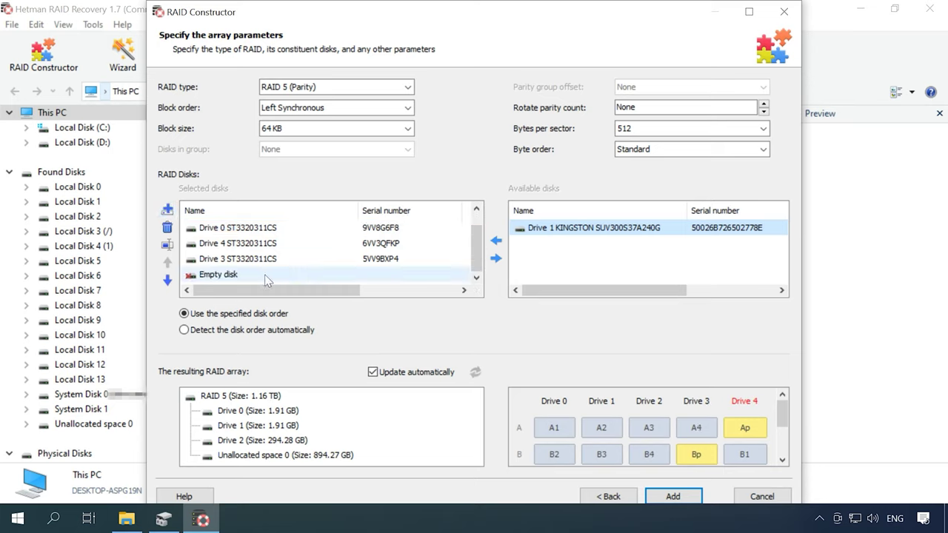
click(225, 275)
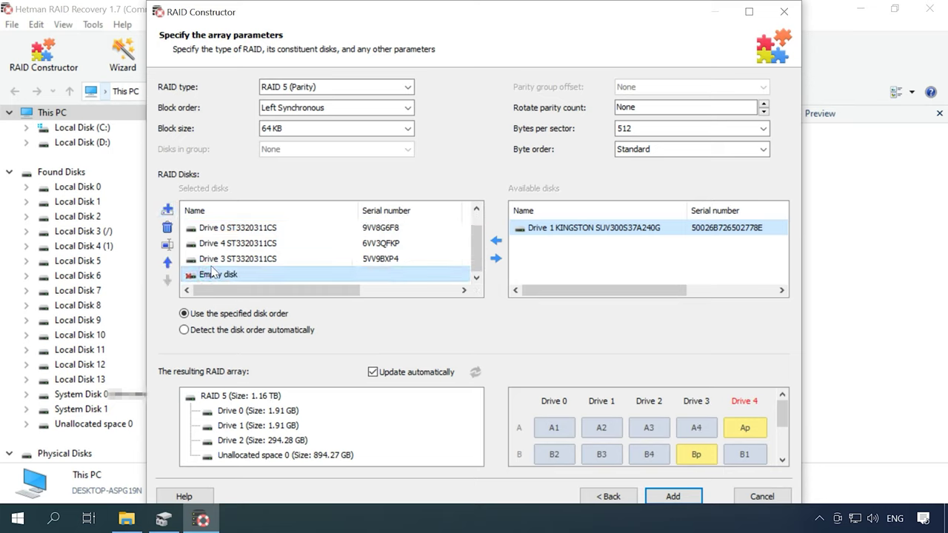
click(167, 228)
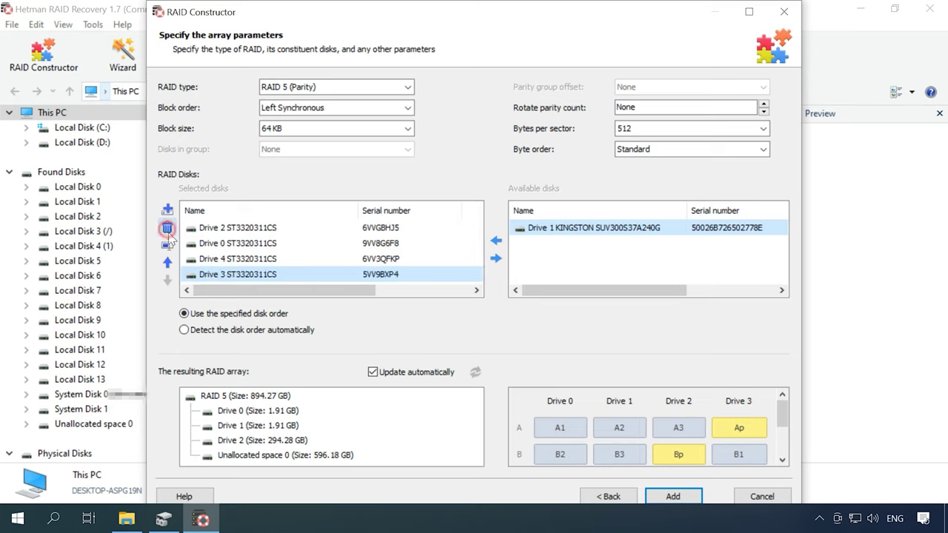
click(215, 243)
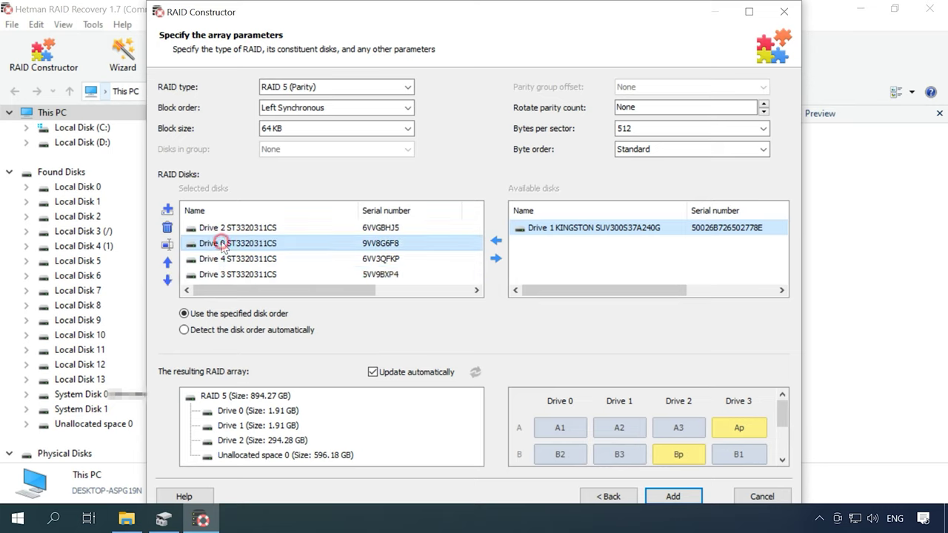
click(167, 245)
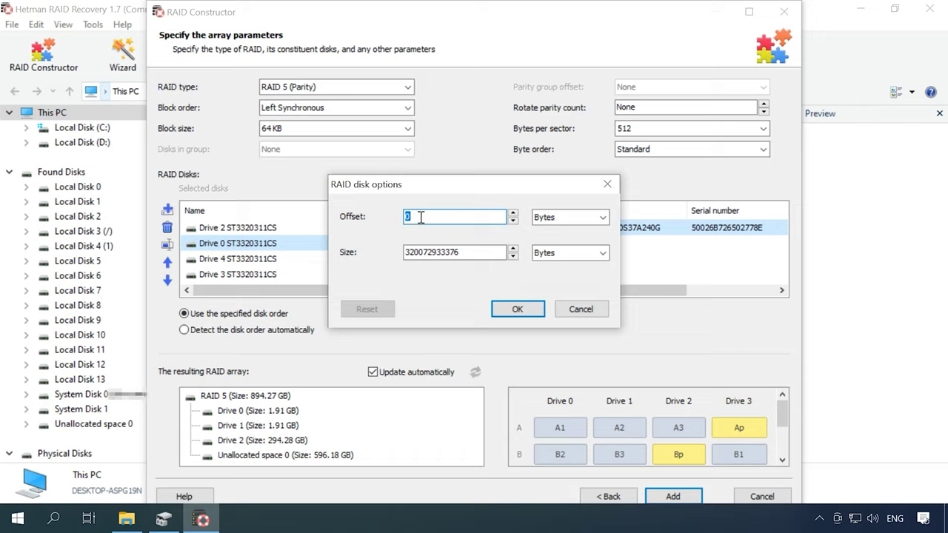
key(ctrl+v)
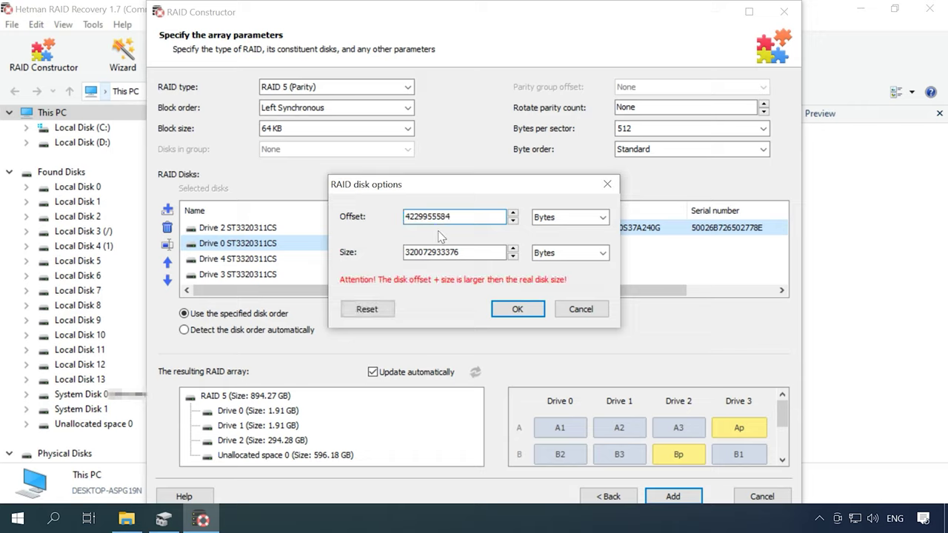
click(517, 308)
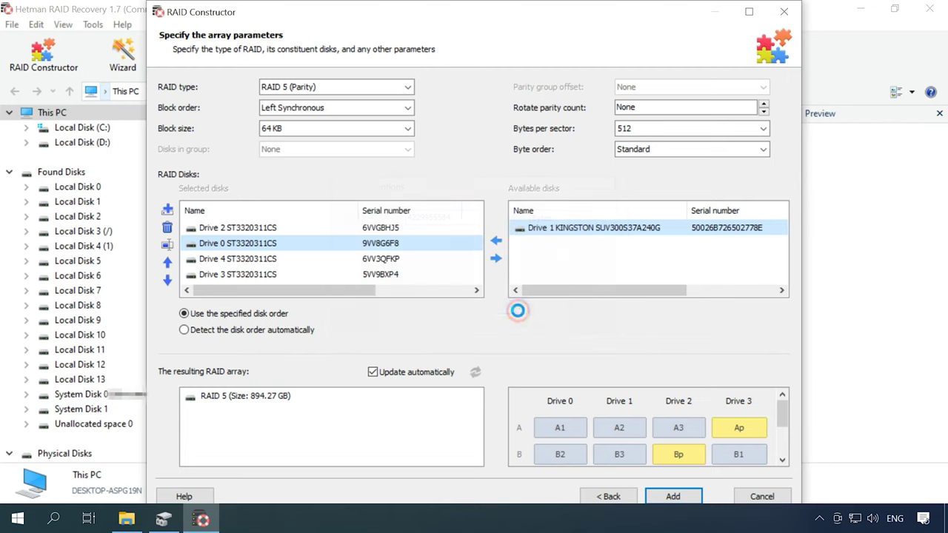
double_click(249, 229)
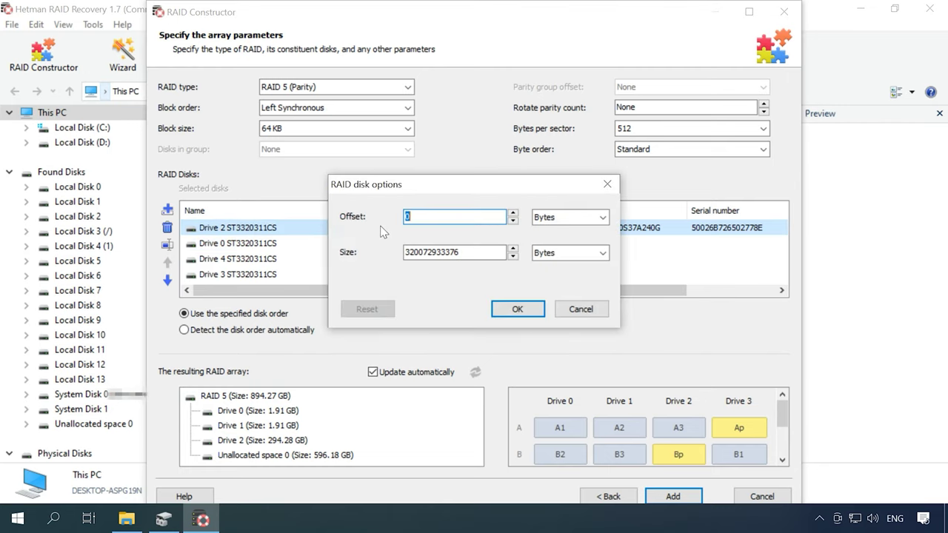
key(ctrl+v)
click(517, 309)
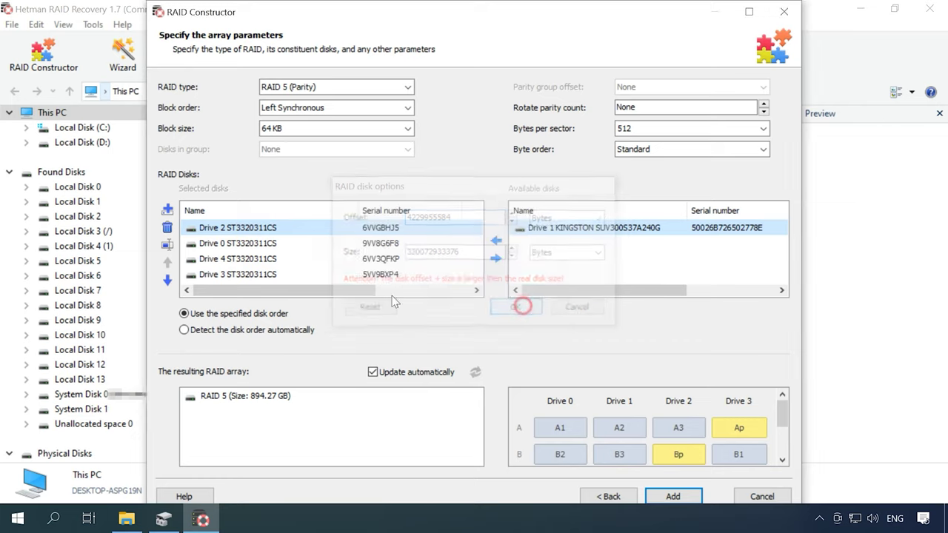
double_click(240, 263)
key(ctrl+v)
click(521, 305)
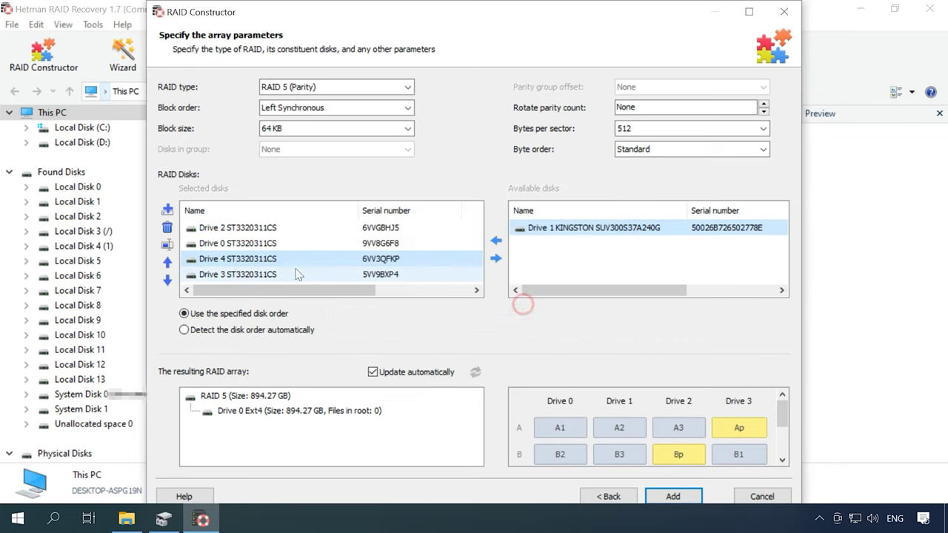
double_click(245, 274)
key(ctrl+v)
click(509, 306)
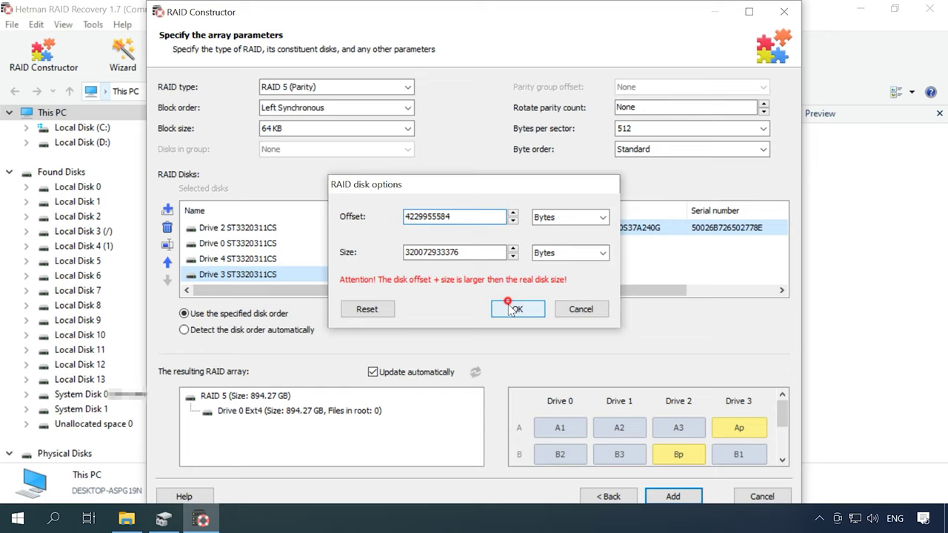
click(231, 229)
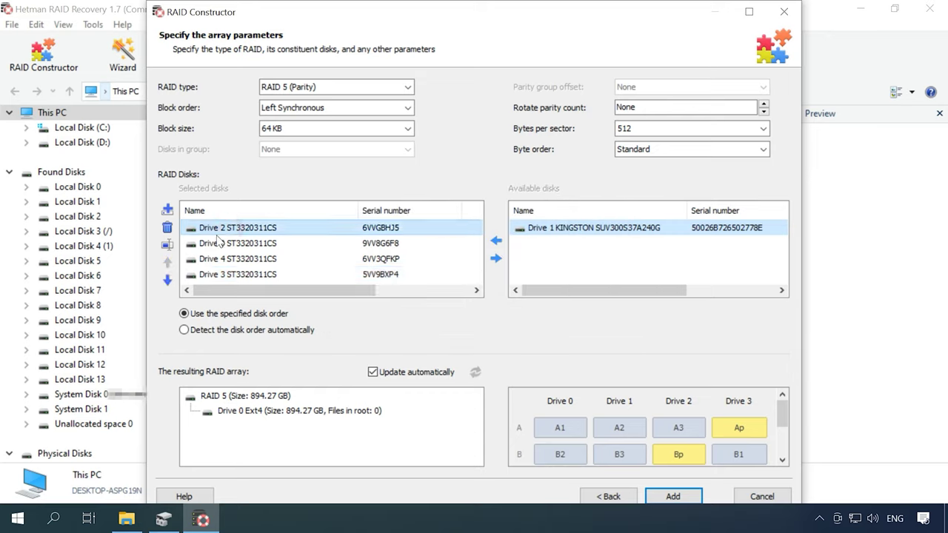
Reorder the disks to Drive 0, 2, 4, 3, confirm the Multimedia folder appears, and add the NAS542:2 array
click(168, 280)
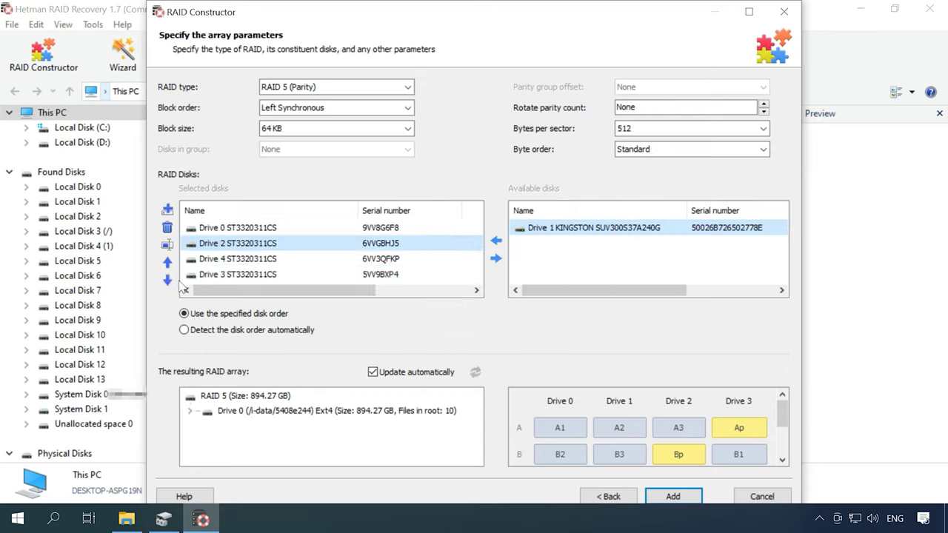
click(189, 411)
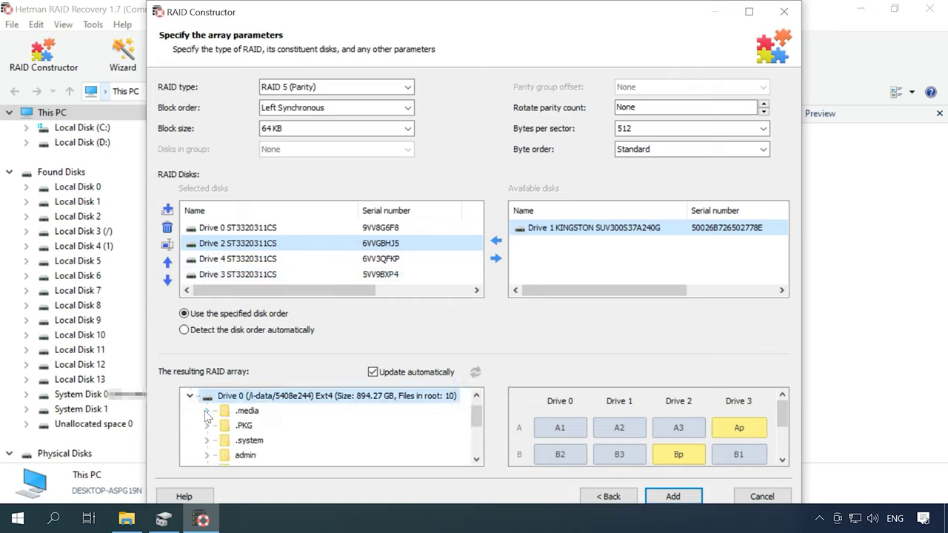
scroll(248, 458, down, 1)
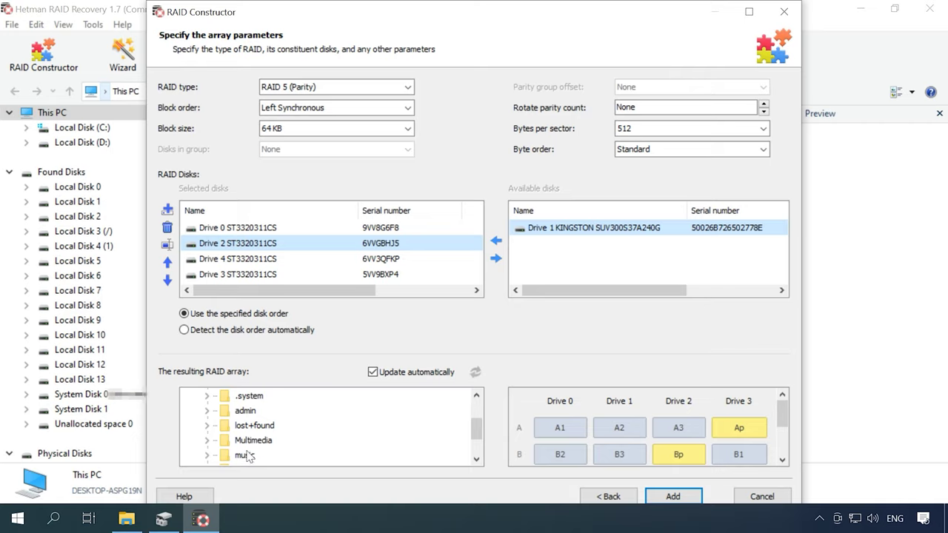
scroll(248, 457, up, 2)
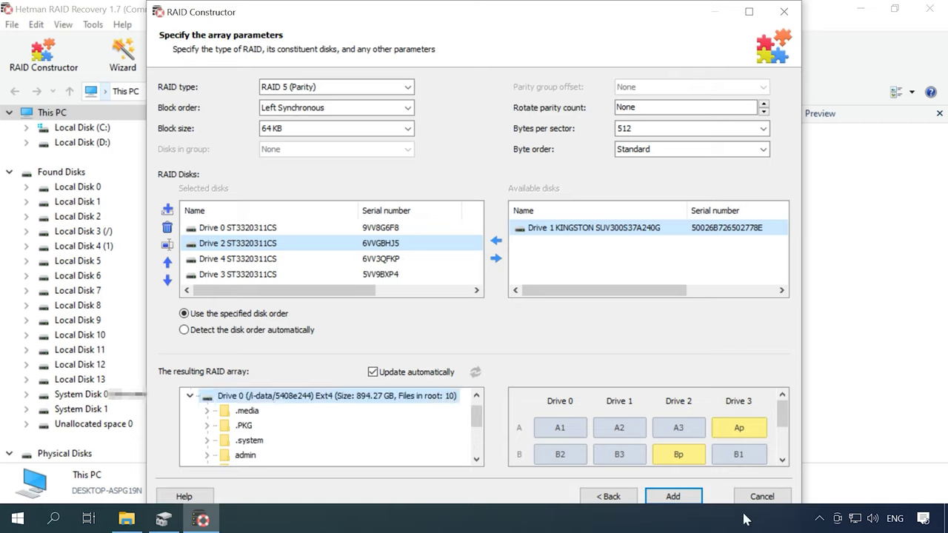
click(673, 497)
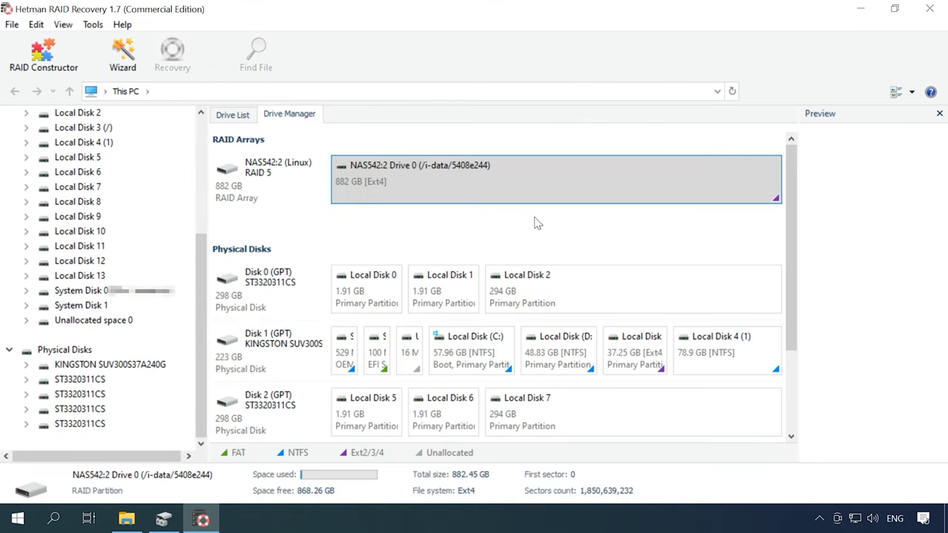
Fast-scan the NAS542:2 Drive 0 volume, which finds 96 folders and 1,209 files
right_click(504, 182)
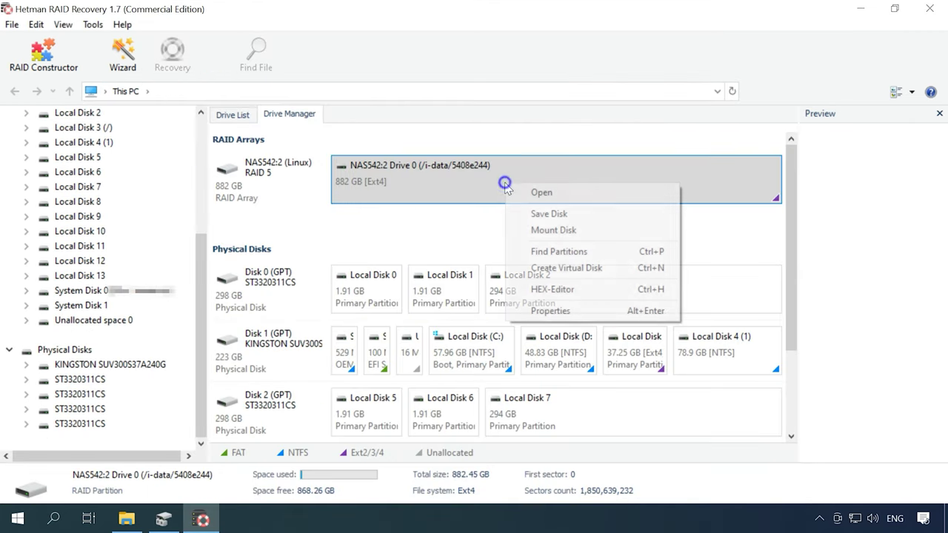
click(550, 200)
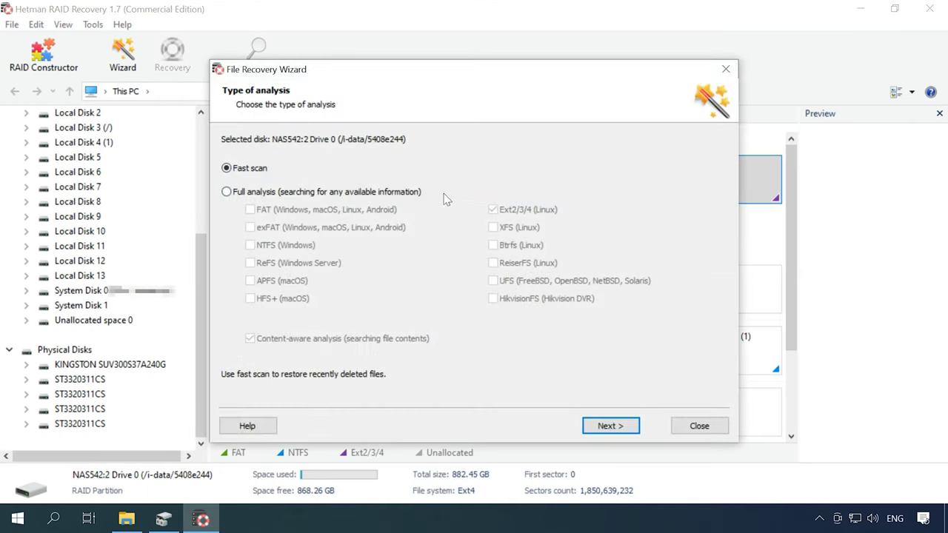
click(622, 428)
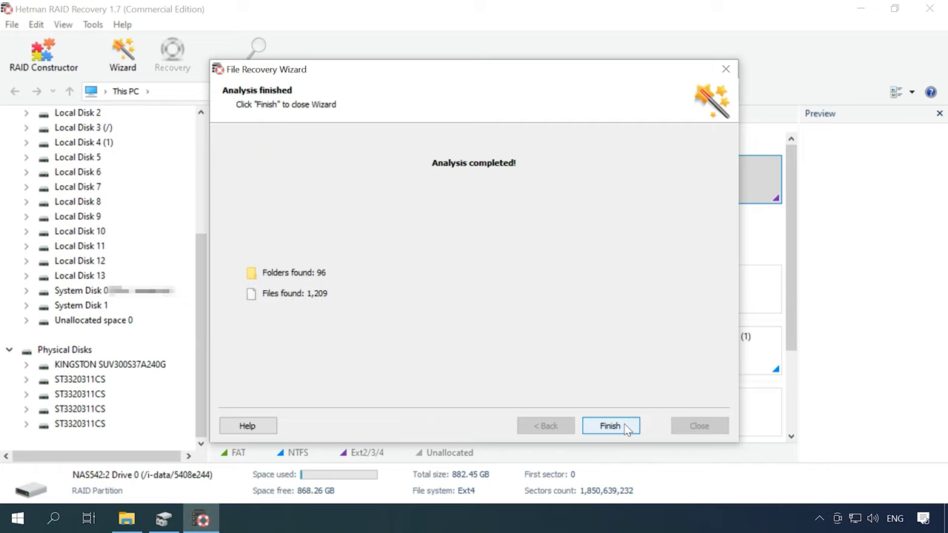
click(617, 430)
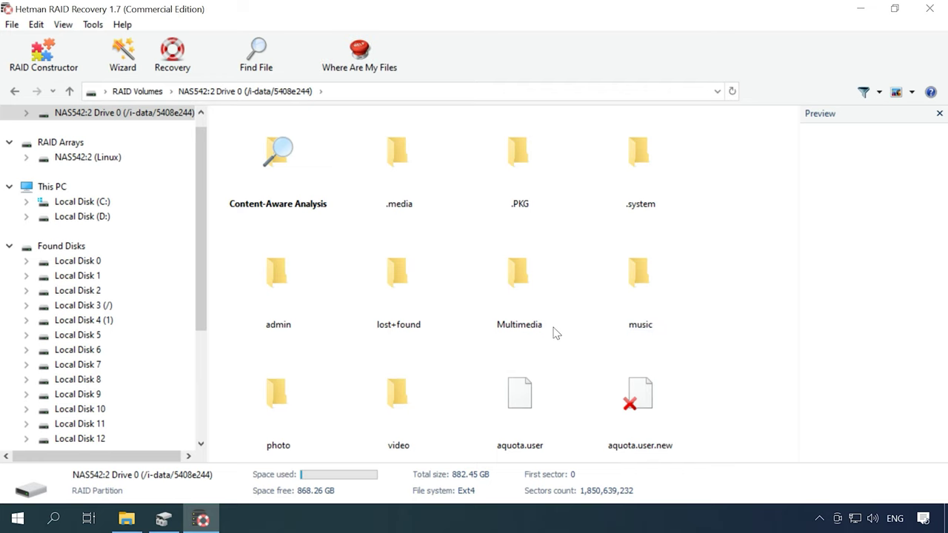
In the Multimedia folder, select photos 109793, 109825, 109831 and 109847 (4.43 MB) for recovery
double_click(531, 311)
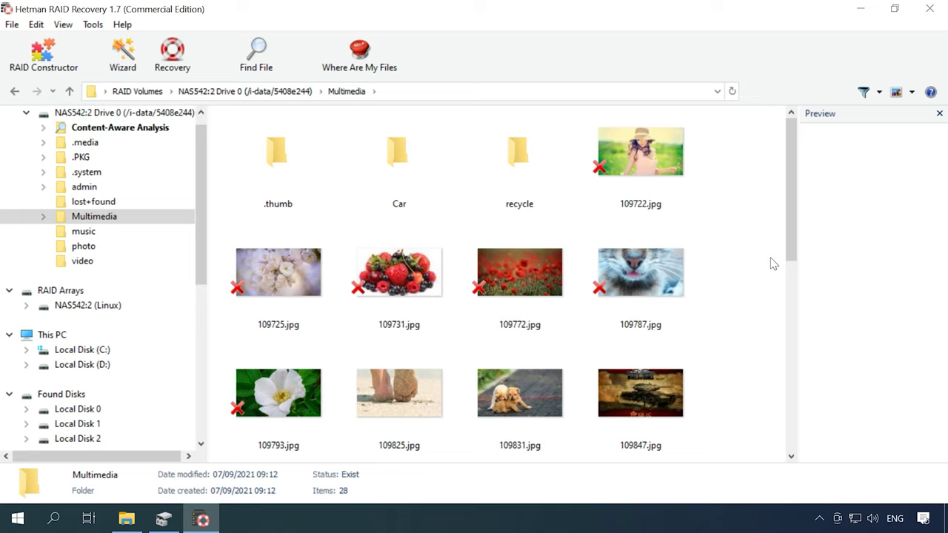
mouse_move(790, 250)
mouse_down()
mouse_move(792, 496)
mouse_move(791, 249)
mouse_up()
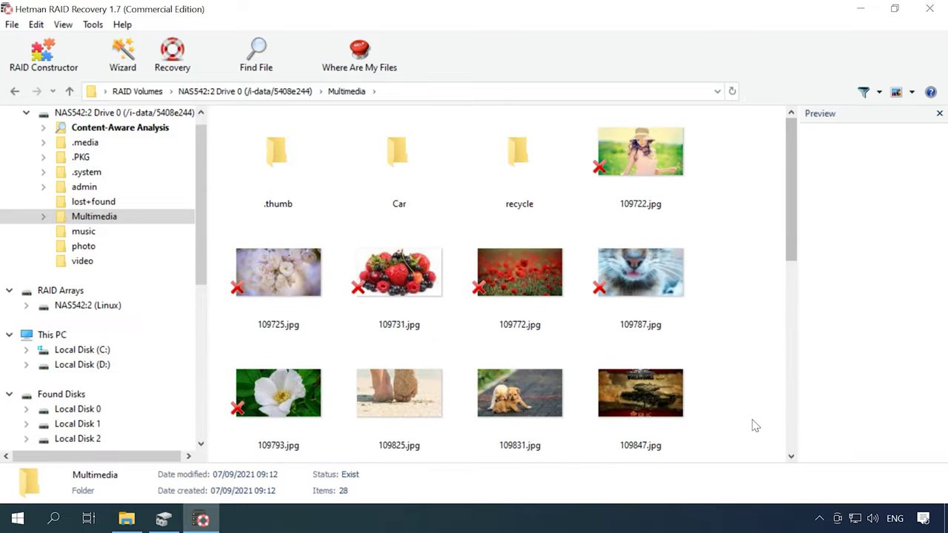
drag(748, 388, 274, 401)
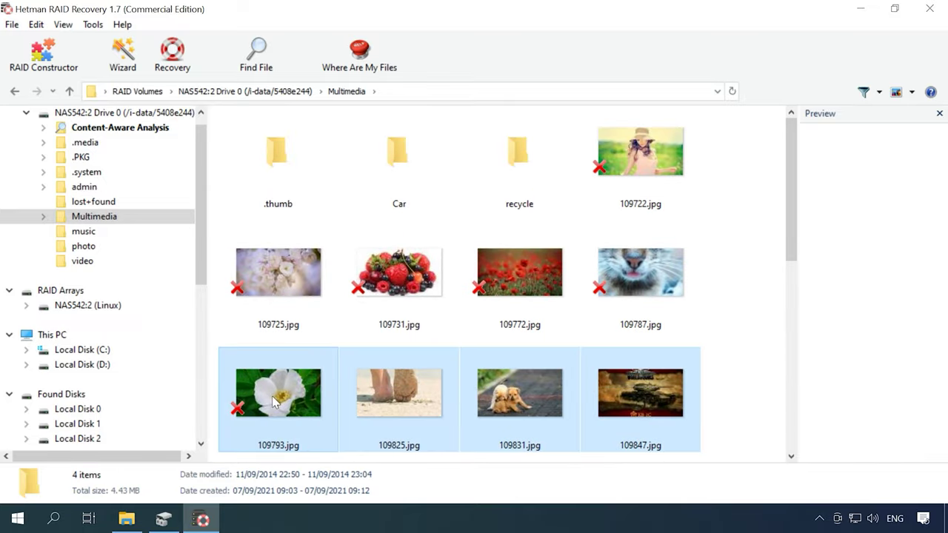
click(176, 72)
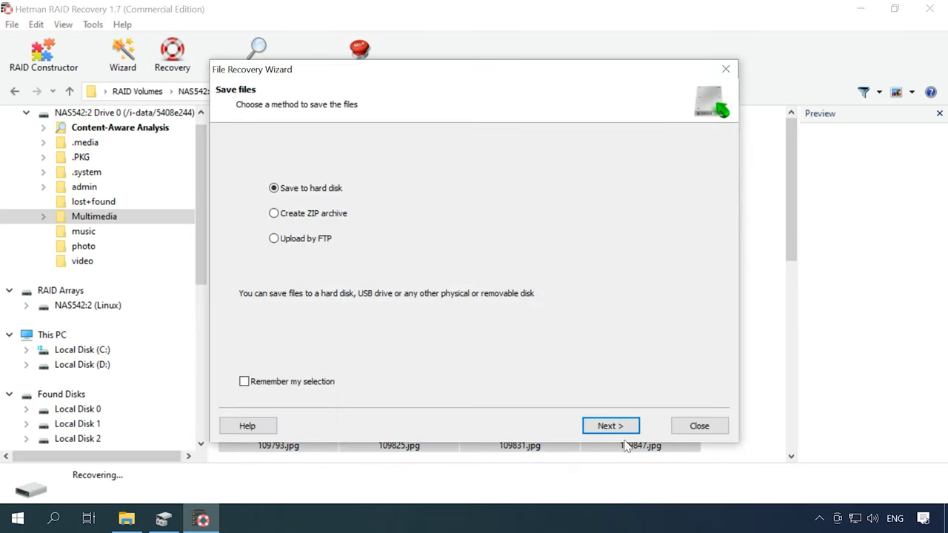
Save the four selected JPG photos to the hard disk at C:\00\
click(610, 426)
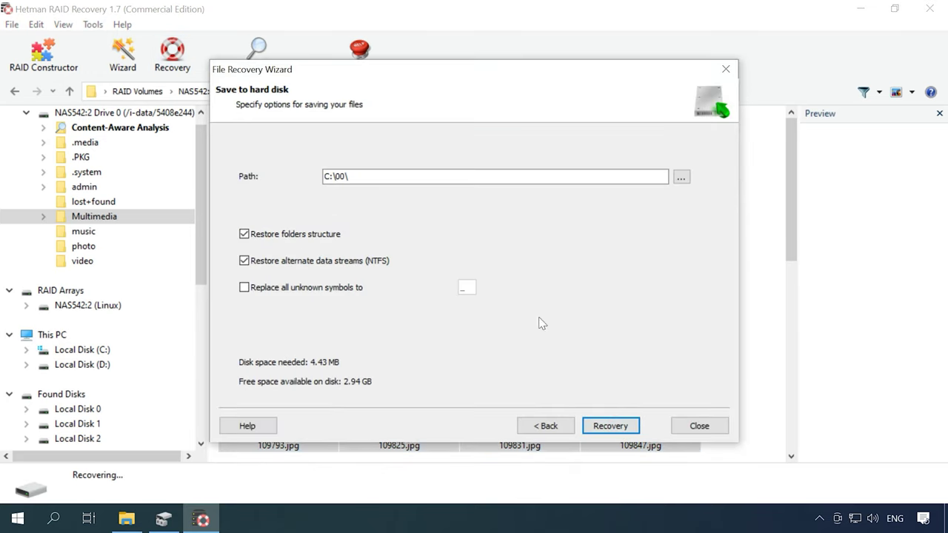
click(607, 427)
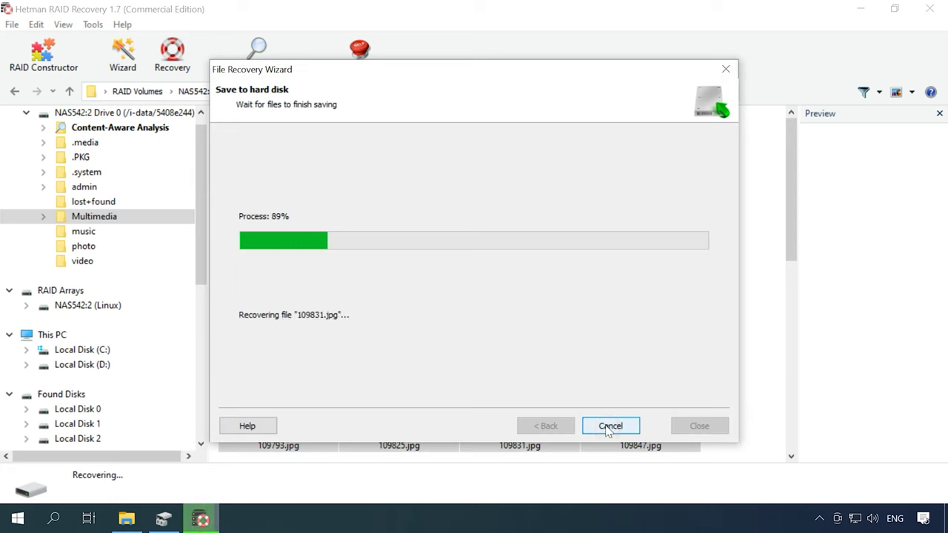
click(607, 432)
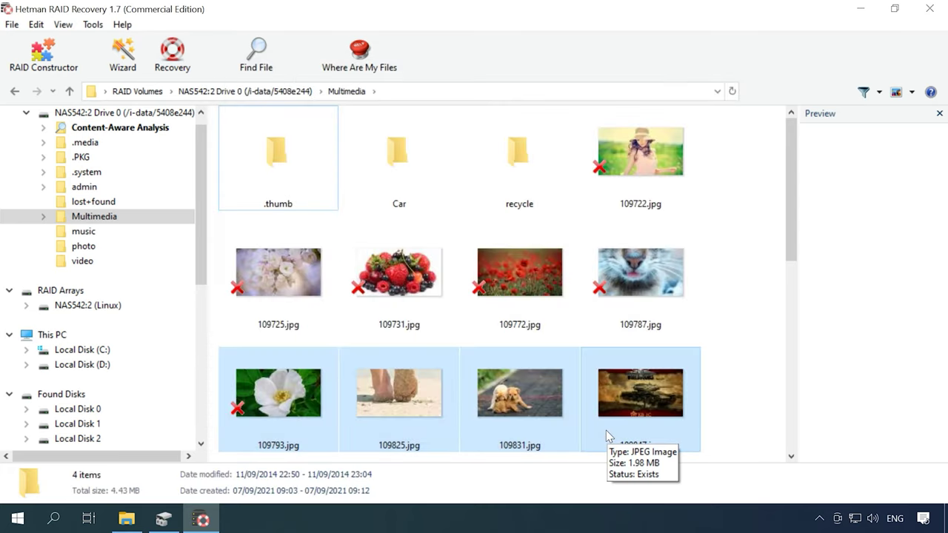
Bring up C:\00 in File Explorer and highlight the recovered photos 109793 through 109847
click(135, 522)
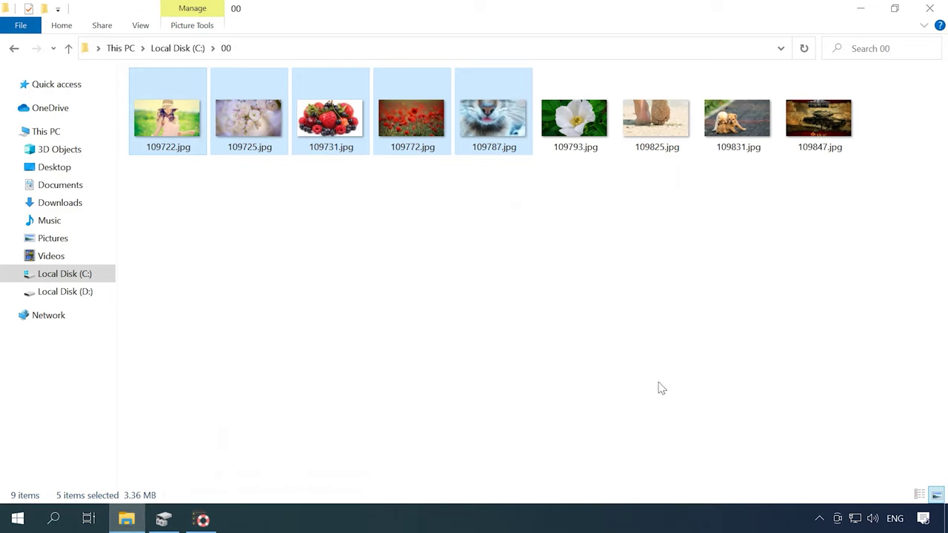
drag(863, 196, 580, 71)
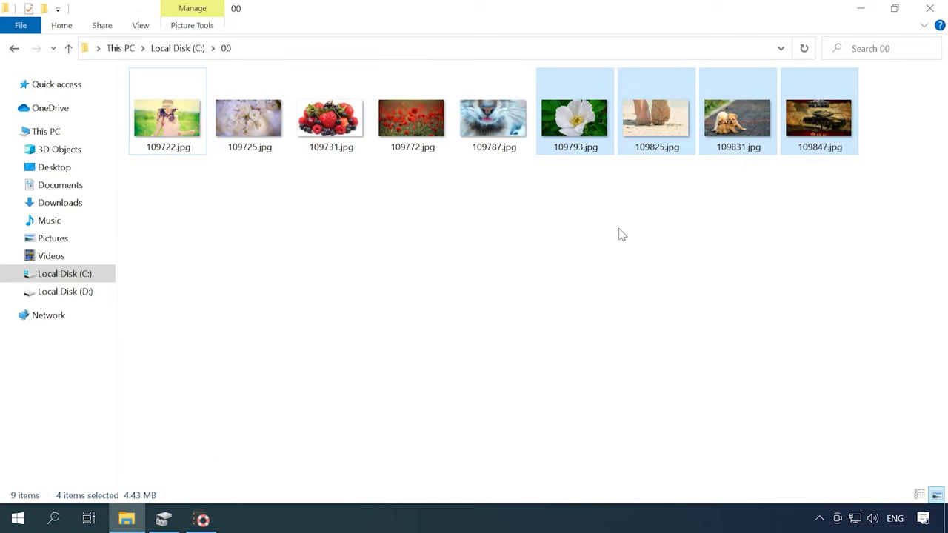